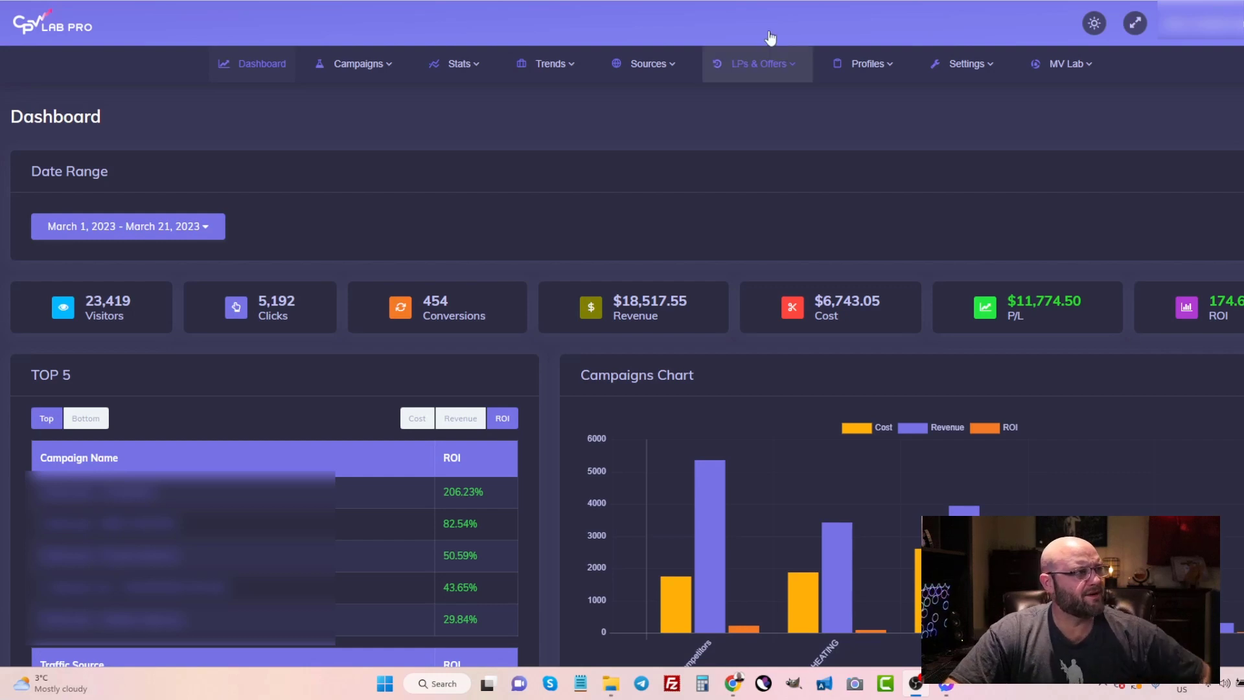
- Switch from CPV Lab Pro to the Chrome window showing the Back Pain Breakthrough article
key(alt+Tab)
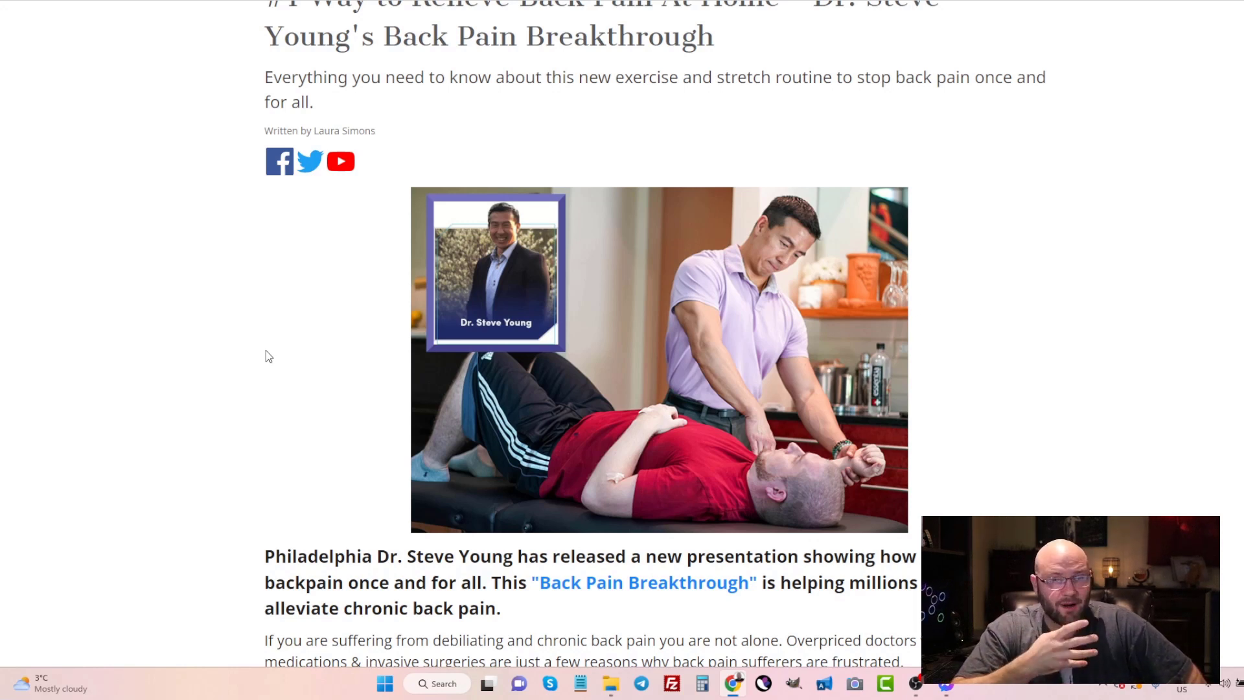
- Scroll the article and follow its Back Pain Breakthrough offer link
scroll(263, 361, down, 2)
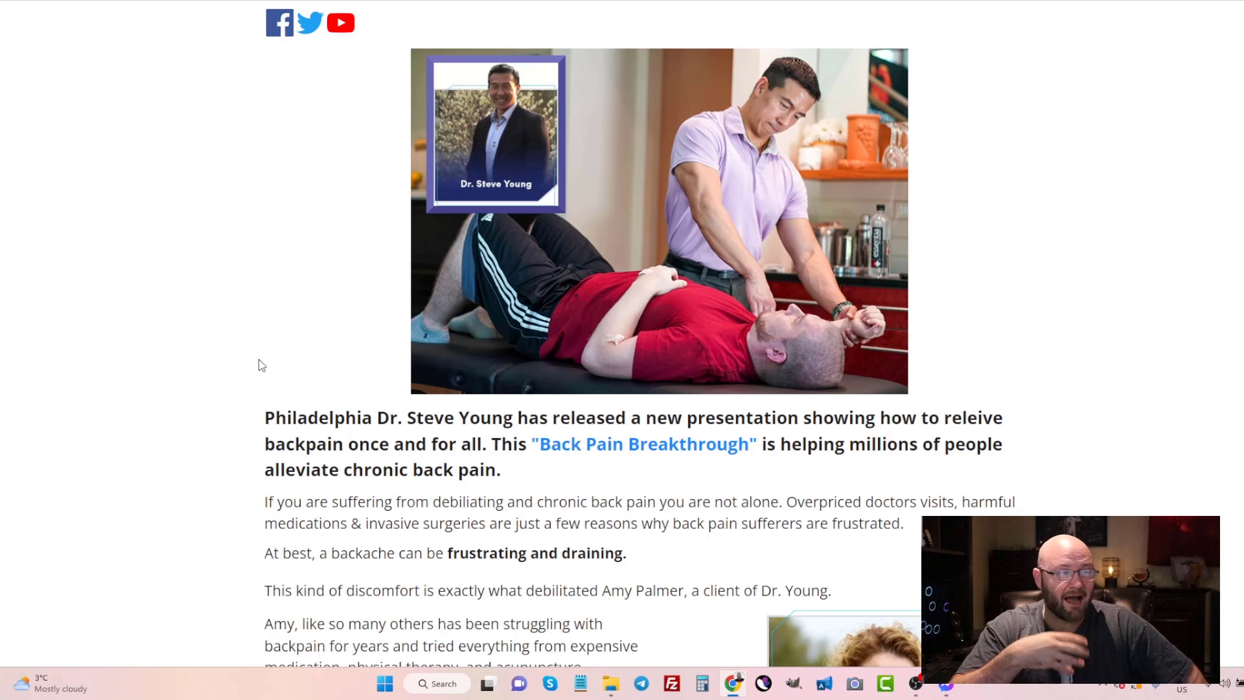
scroll(208, 438, down, 3)
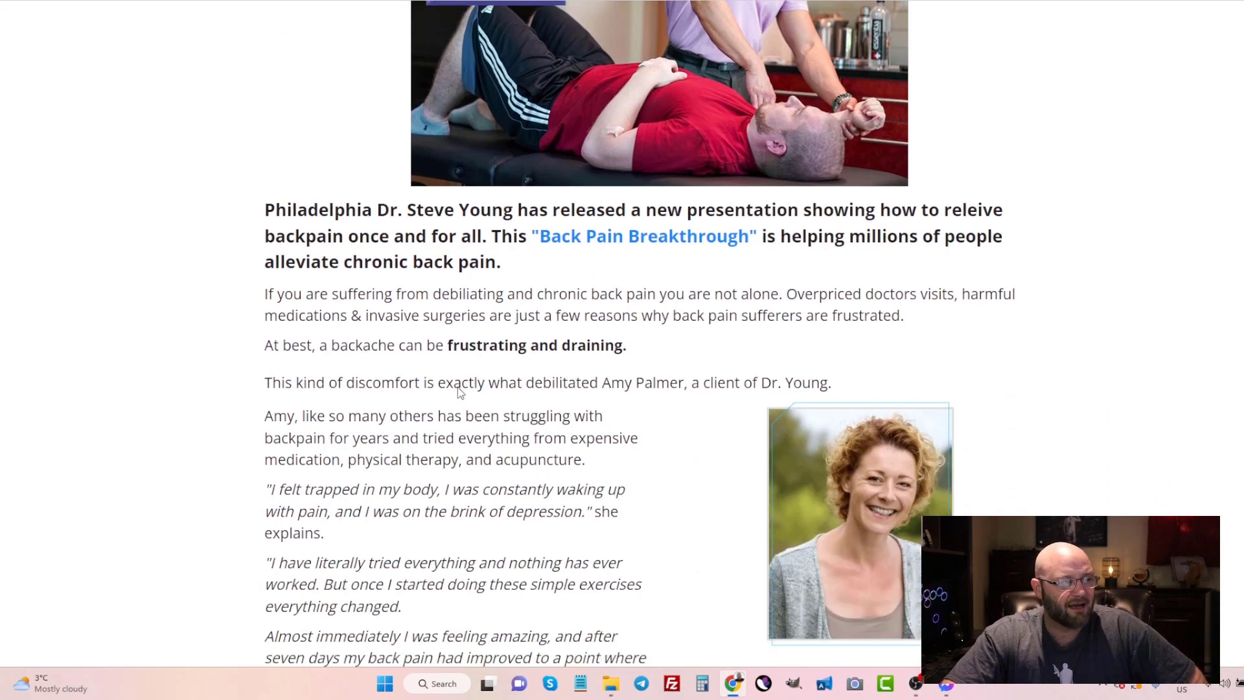
click(639, 244)
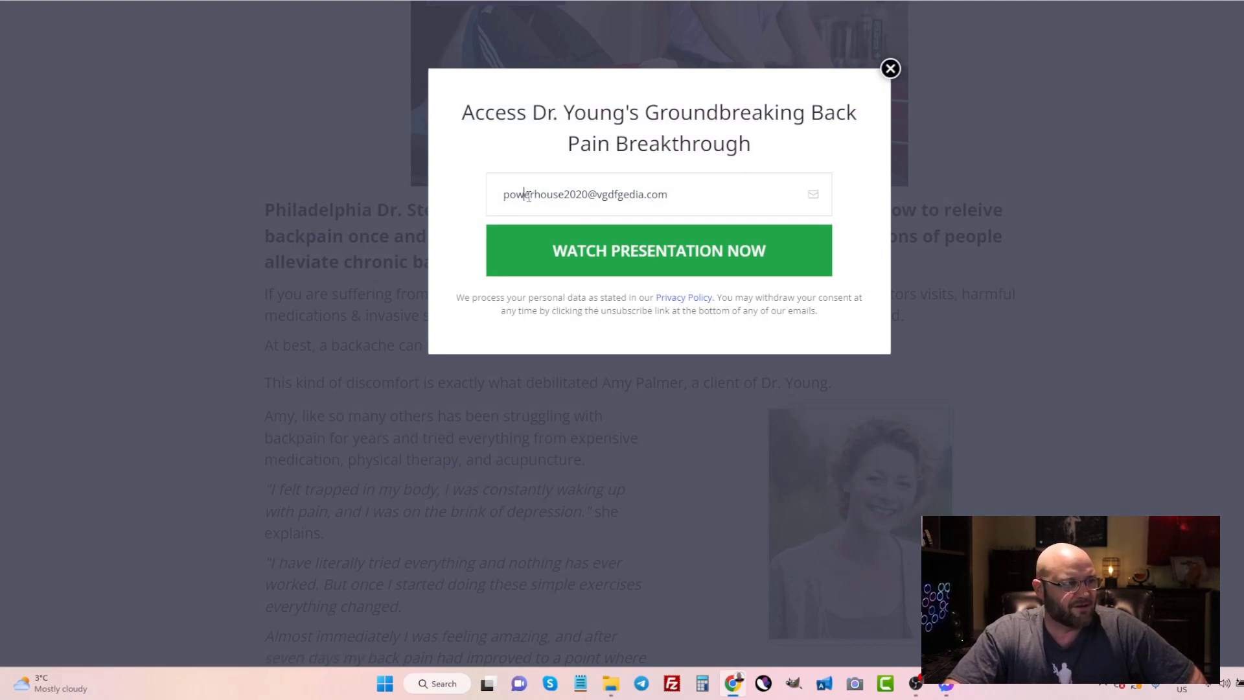
- Submit the prefilled e-mail to watch the presentation, then dismiss the WAIT popup on the sales page
drag(524, 195, 636, 195)
click(637, 195)
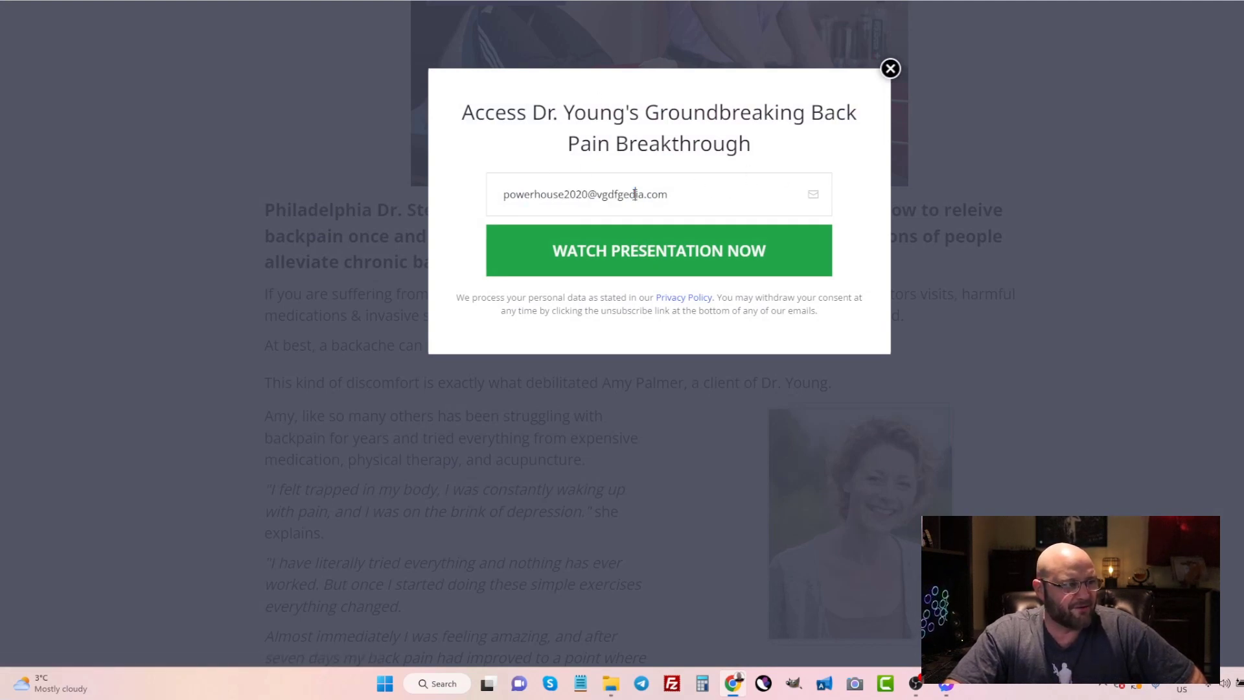
click(635, 253)
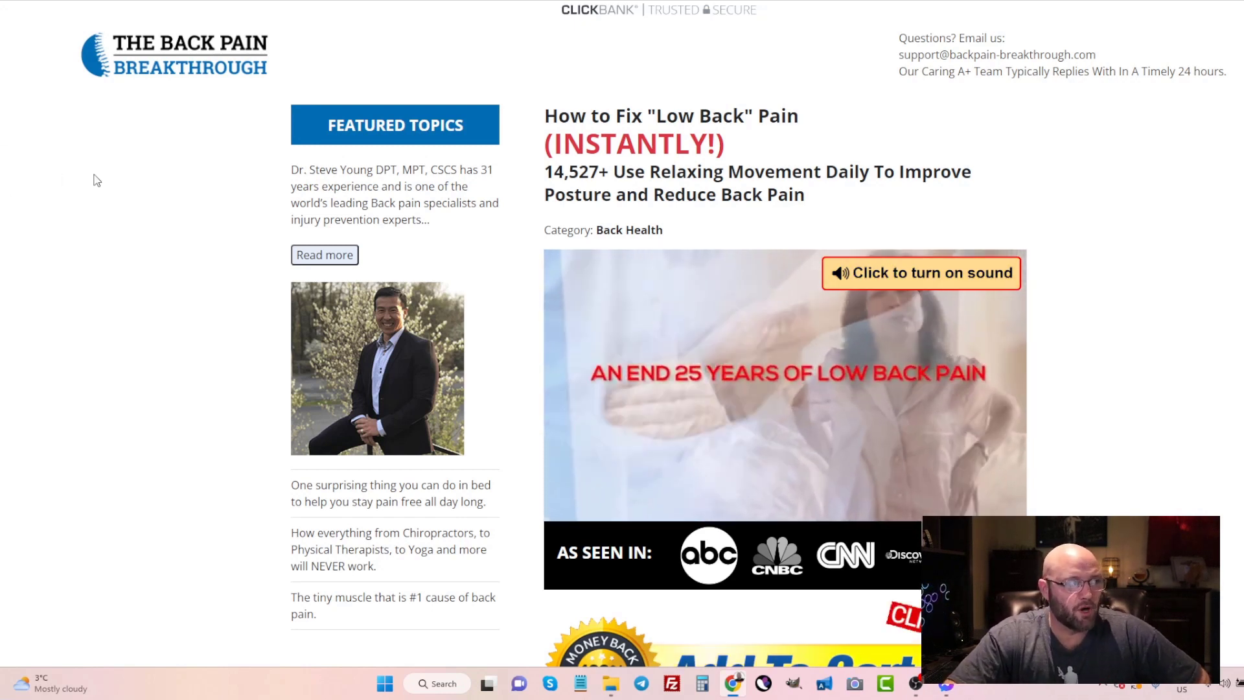
scroll(603, 181, down, 3)
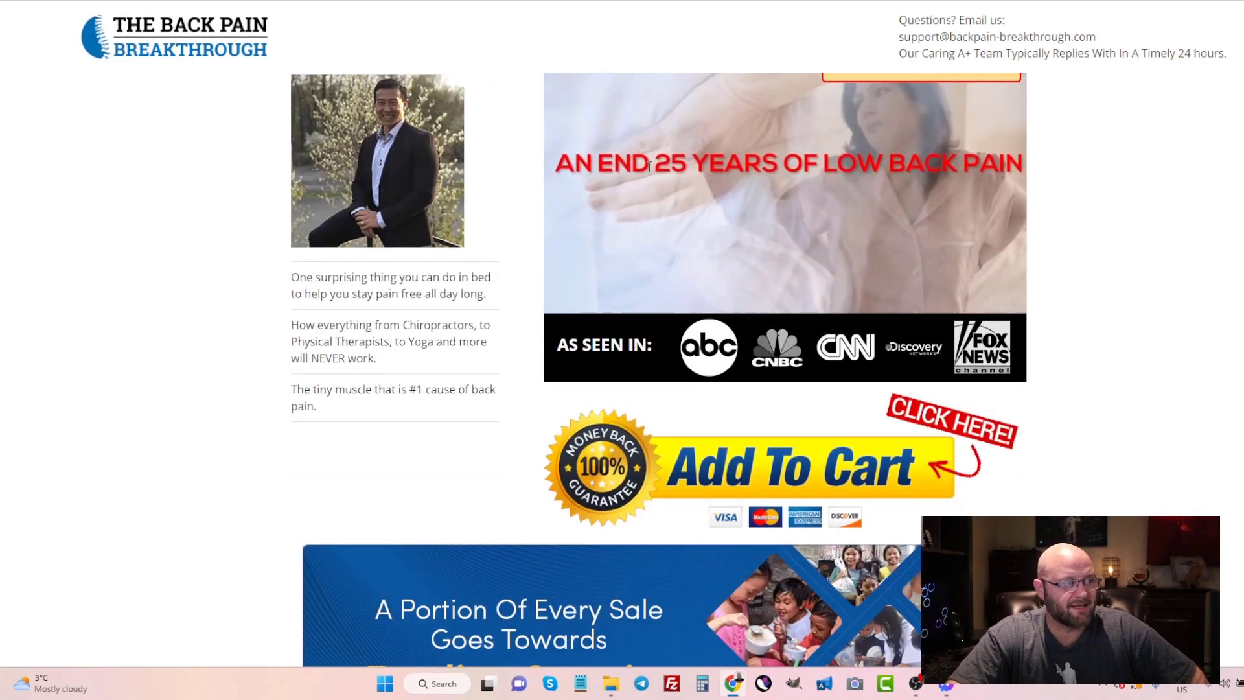
scroll(519, 207, up, 3)
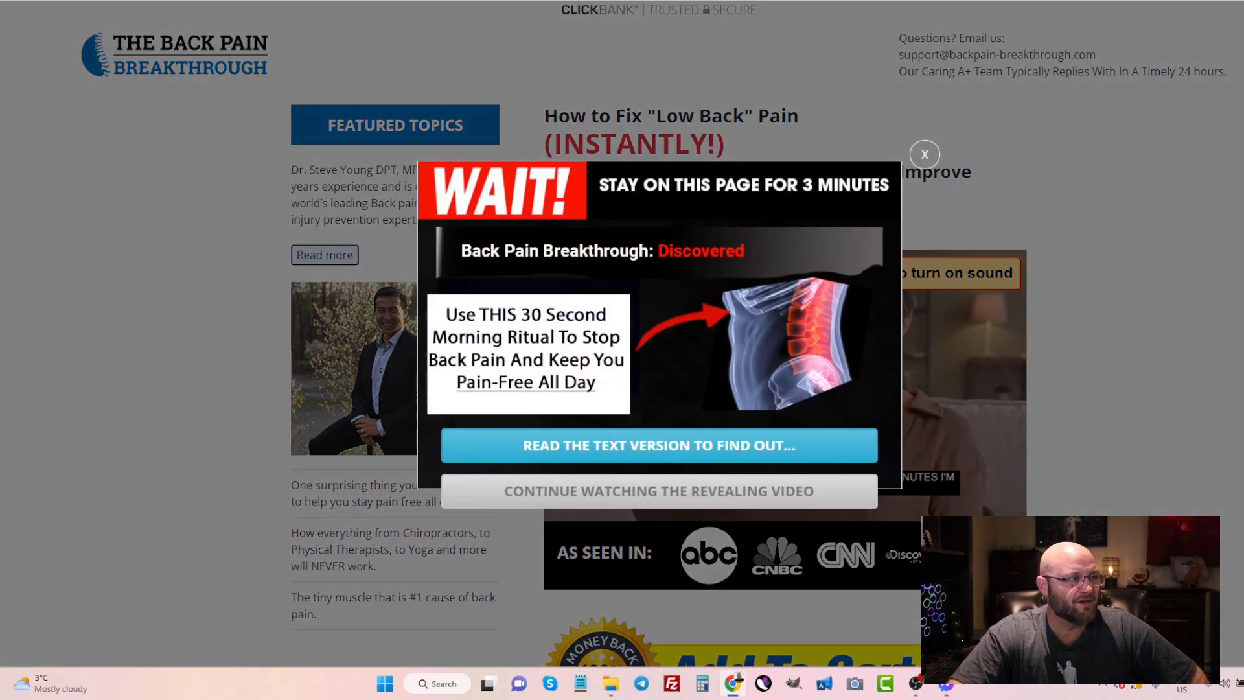
click(172, 309)
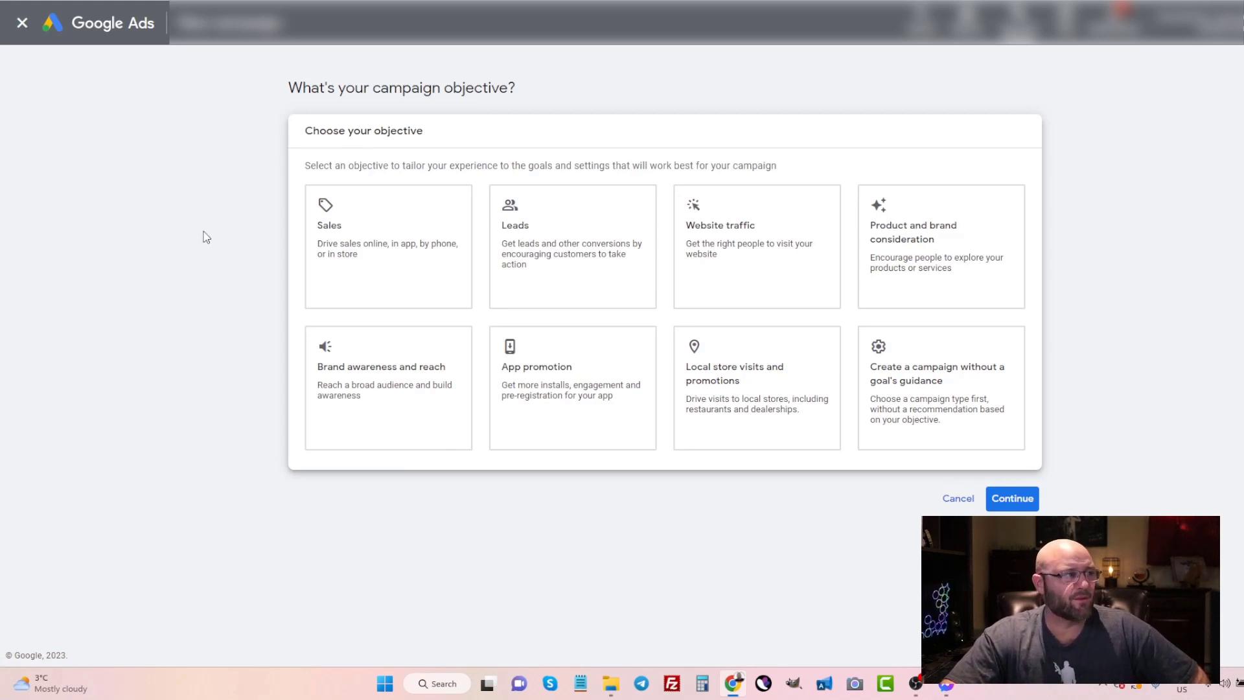
- Pick Sales as the campaign objective, with Purchases and Submit lead forms as goals
click(384, 245)
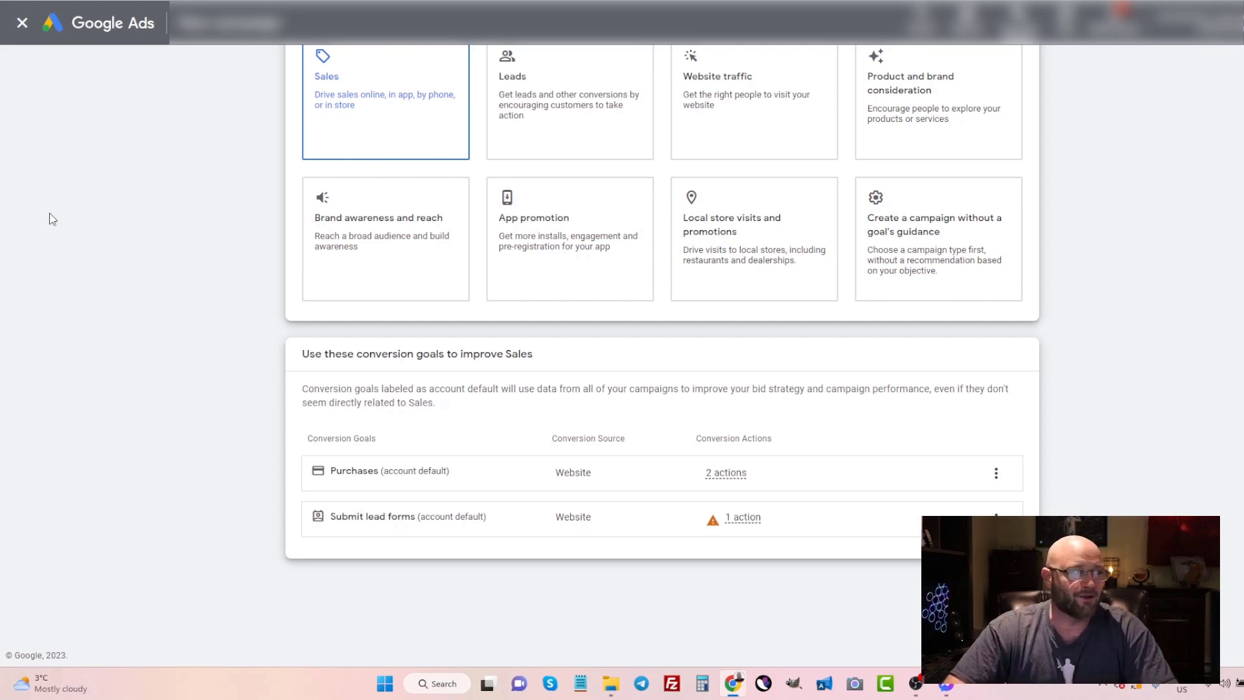
click(347, 123)
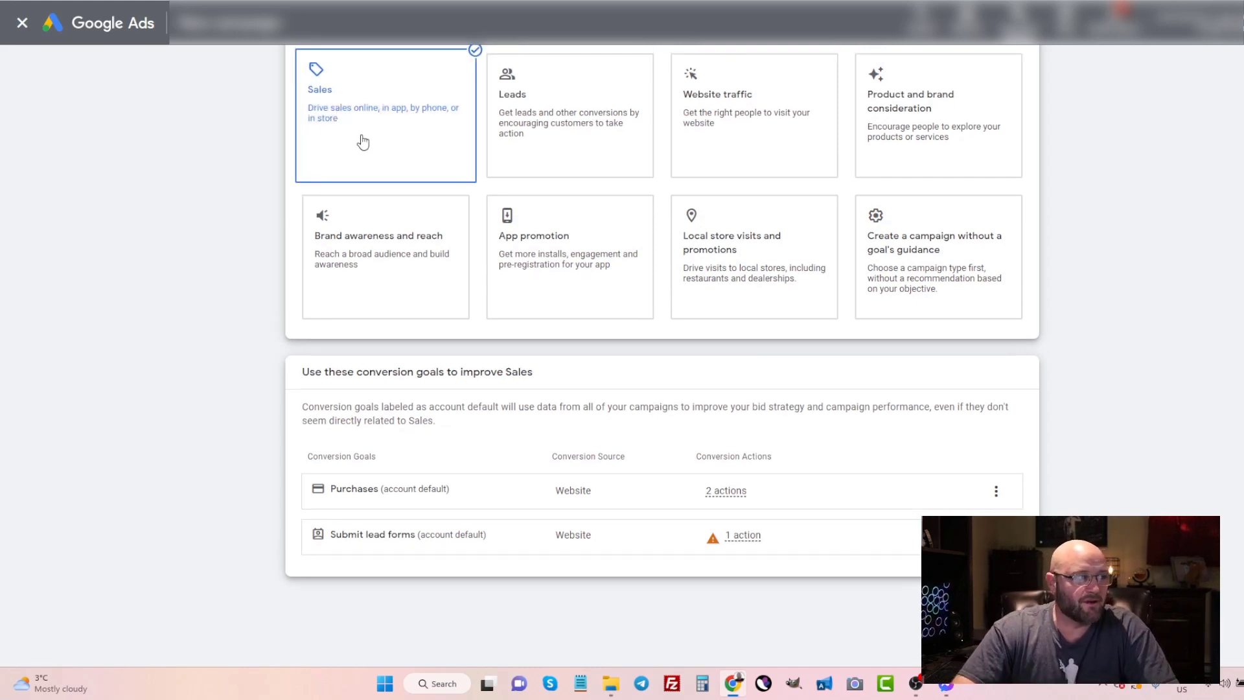
scroll(259, 454, down, 1)
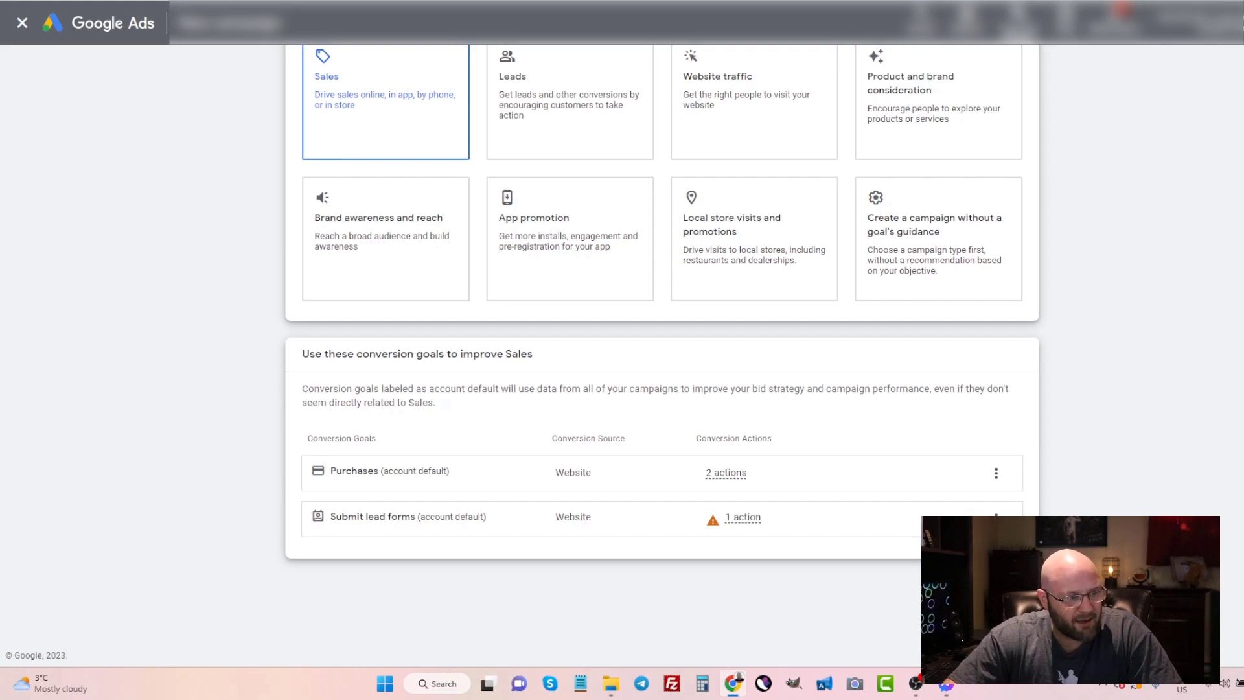
scroll(199, 410, up, 8)
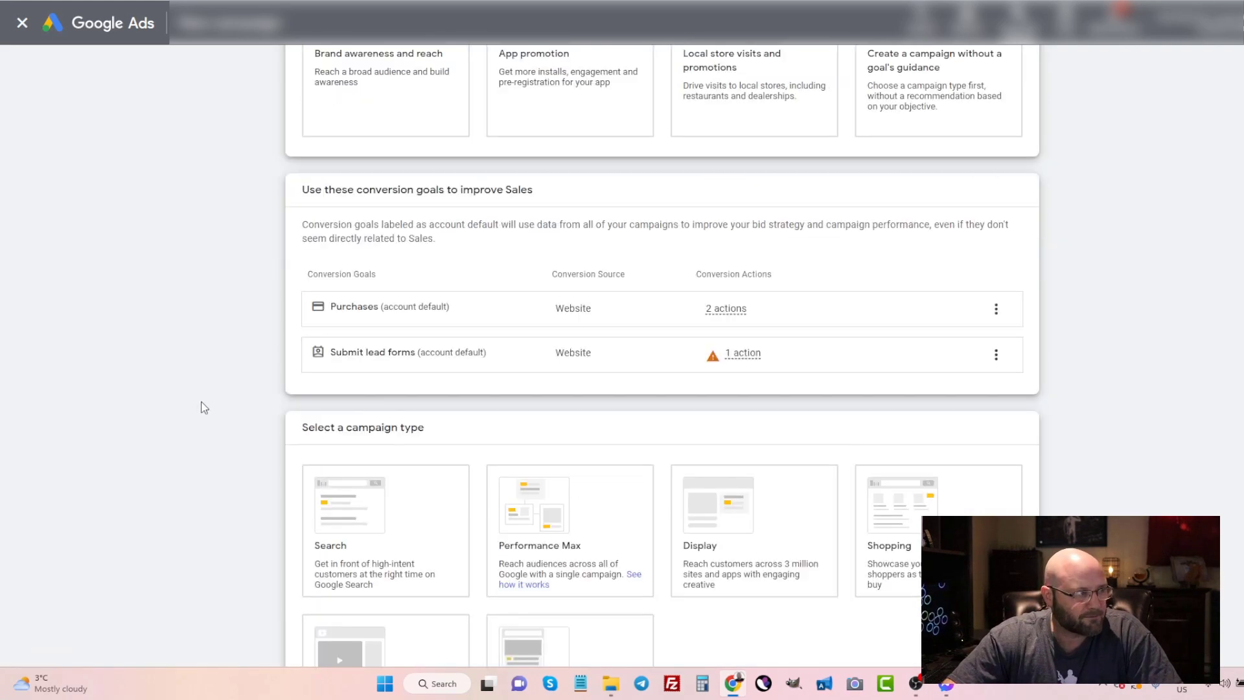
- Choose Search as the campaign type for the new Sales campaign
scroll(204, 407, down, 4)
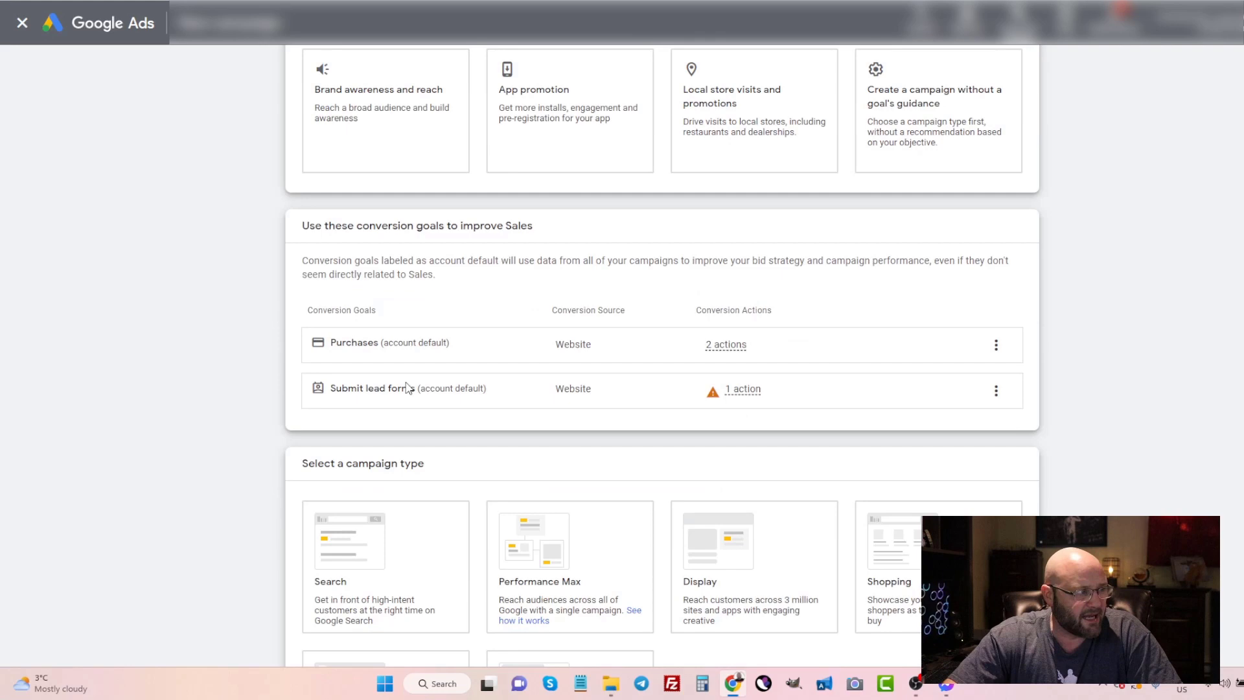
scroll(395, 392, down, 3)
click(384, 398)
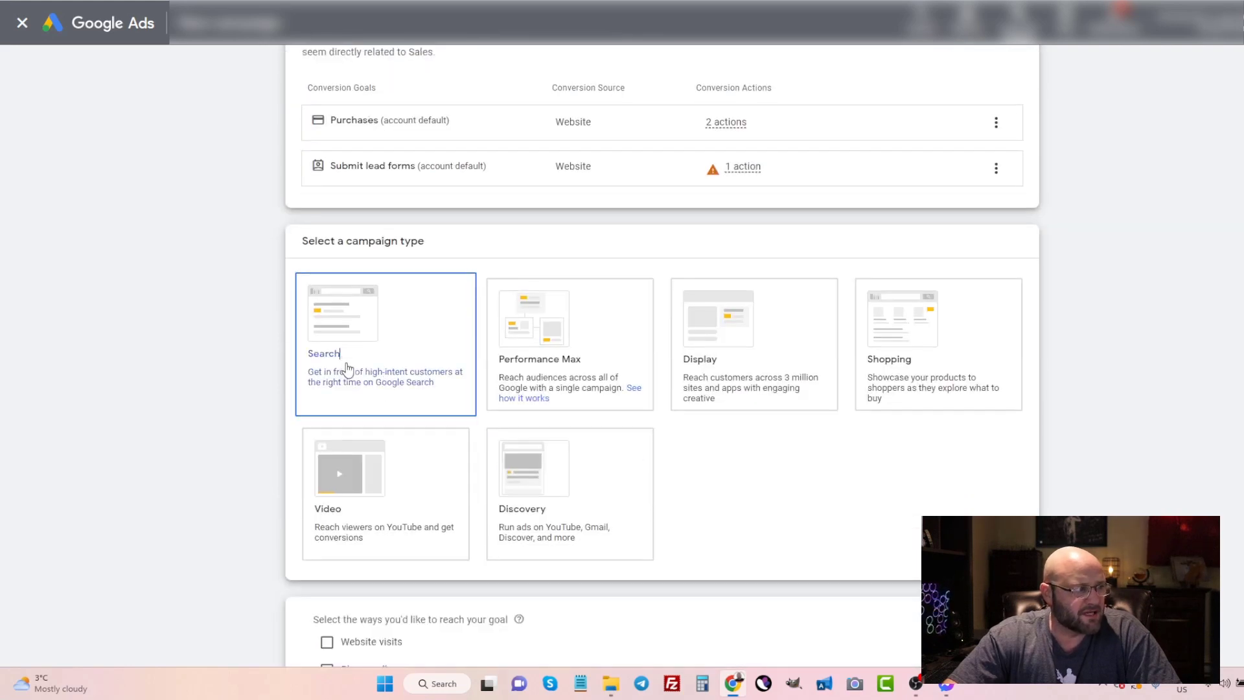
scroll(137, 312, up, 2)
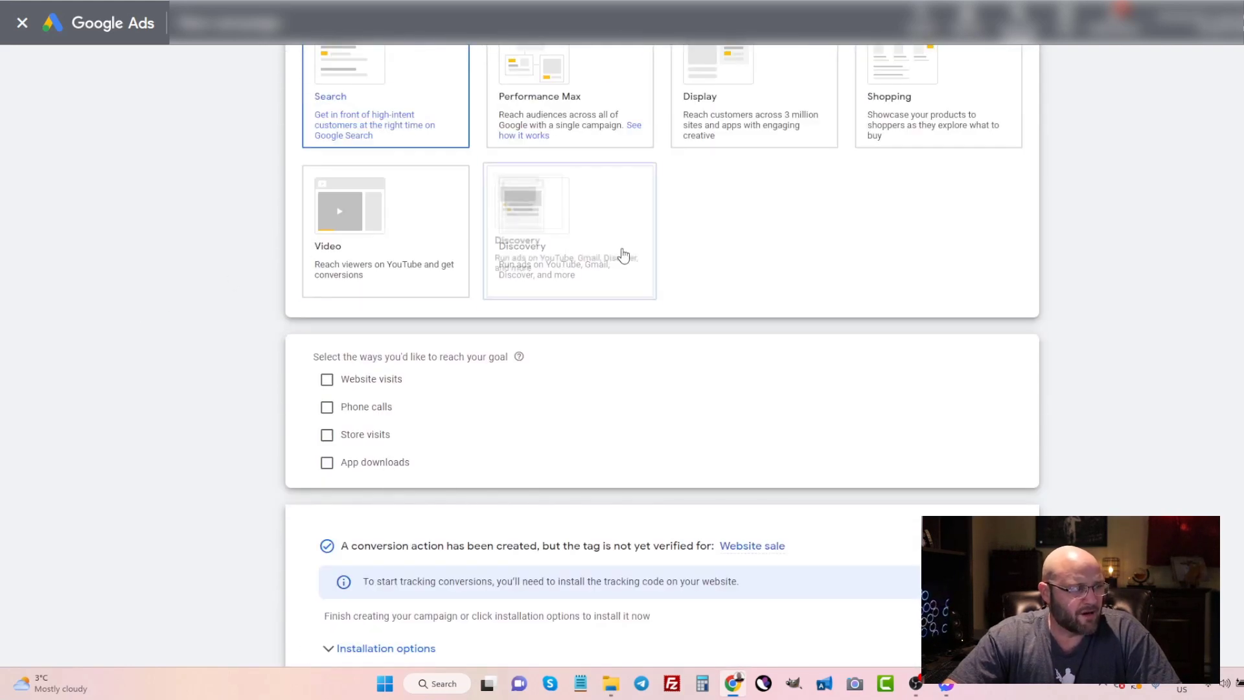
scroll(648, 181, up, 1)
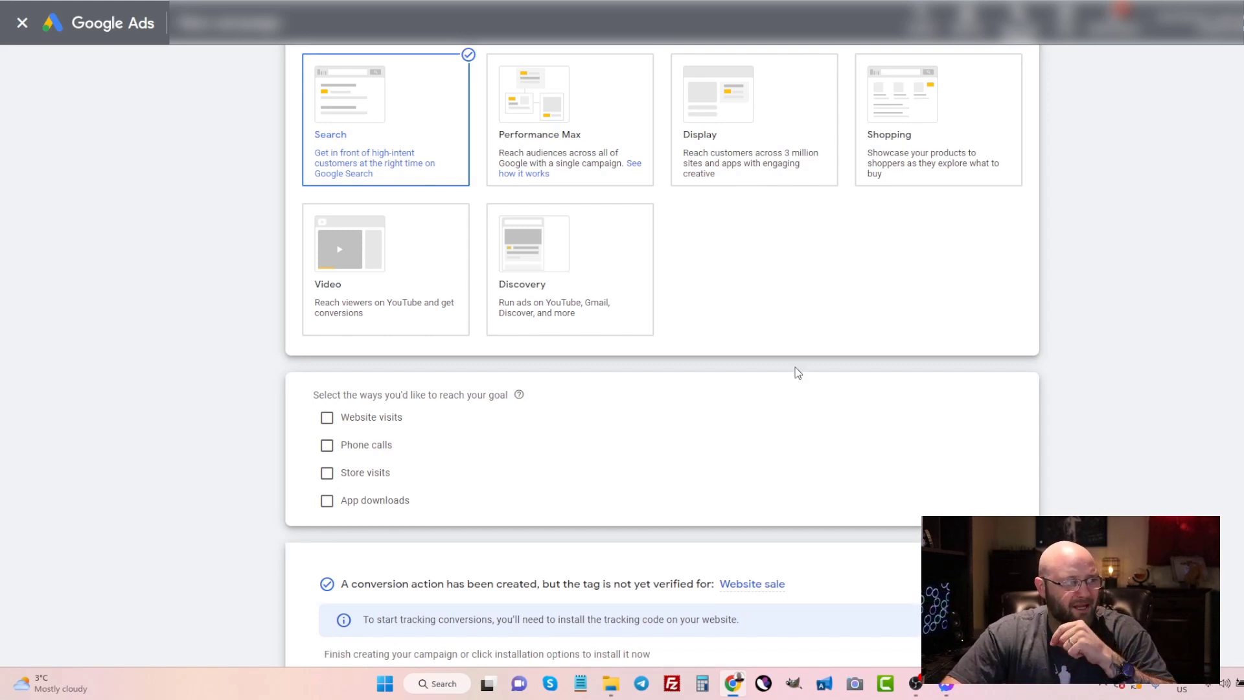
scroll(149, 329, down, 2)
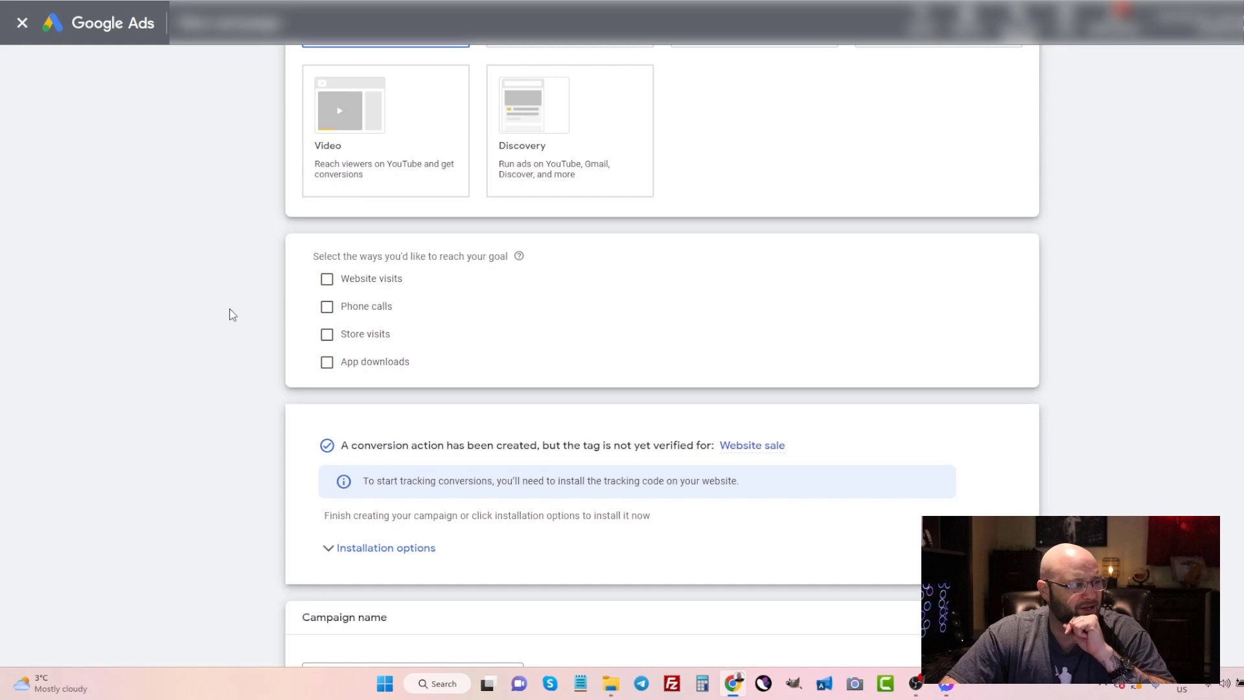
- Select Website visits with the reliefmedic.ca back-pain article URL, keeping the name Sales-Search-14
drag(337, 256, 472, 257)
click(343, 283)
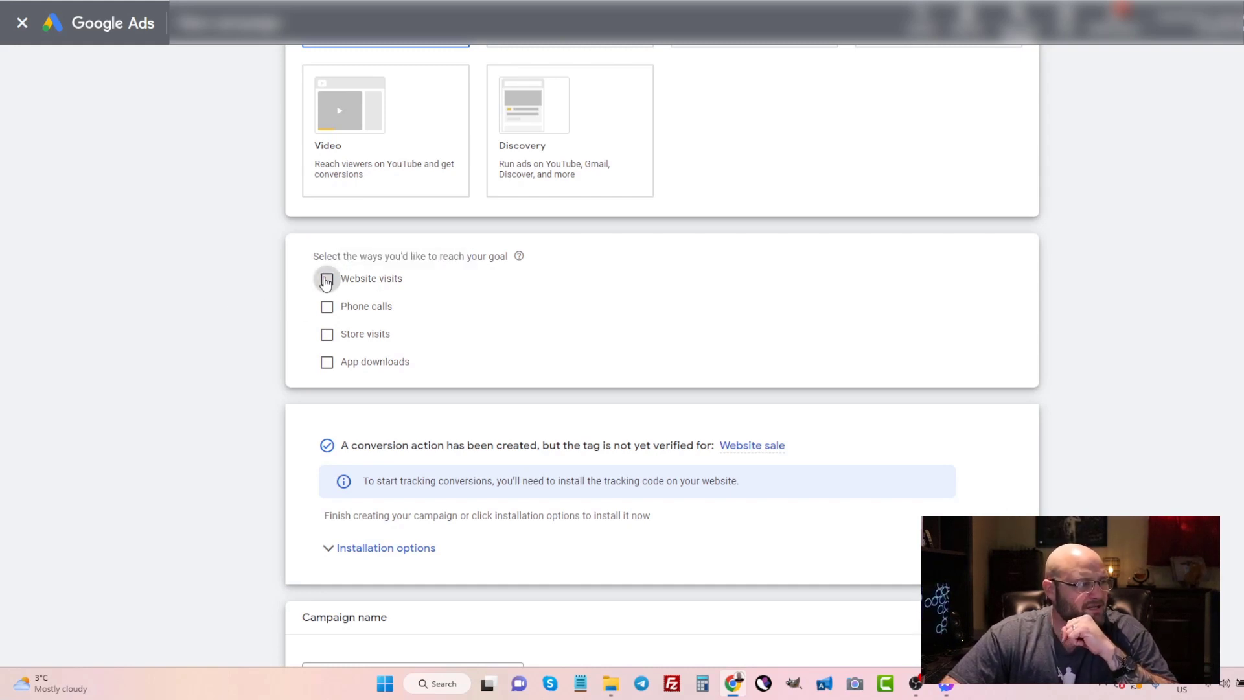
click(395, 313)
right_click(398, 318)
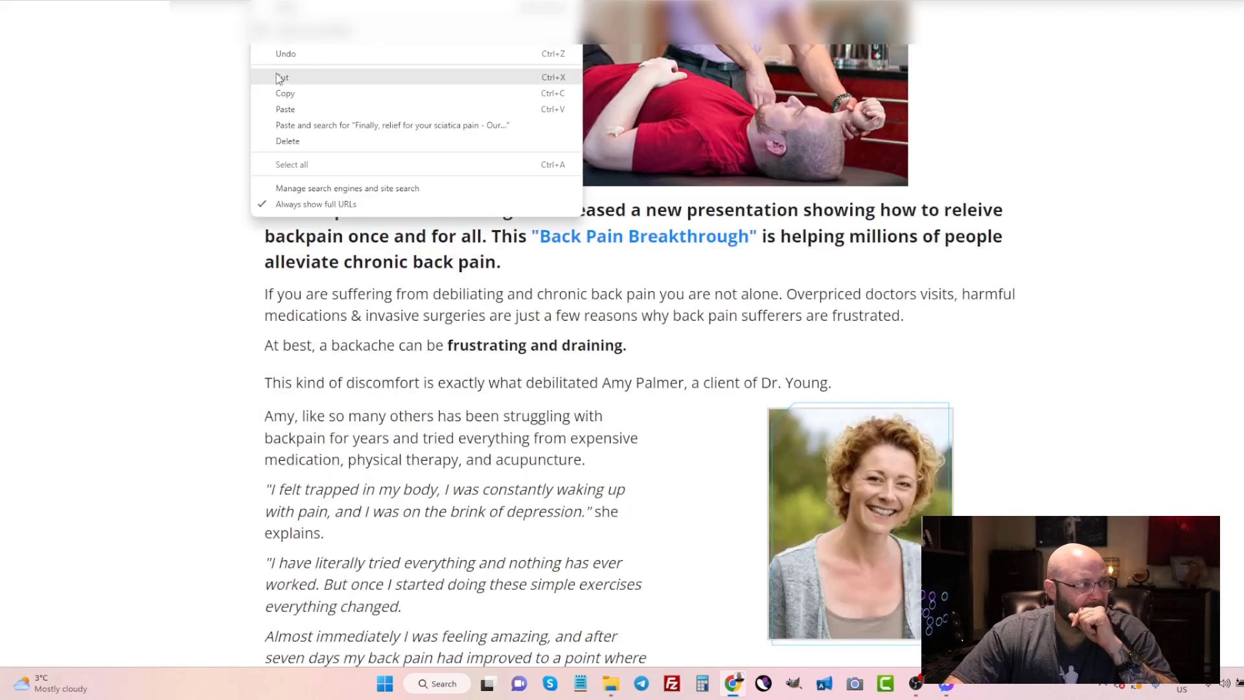
click(286, 95)
click(429, 425)
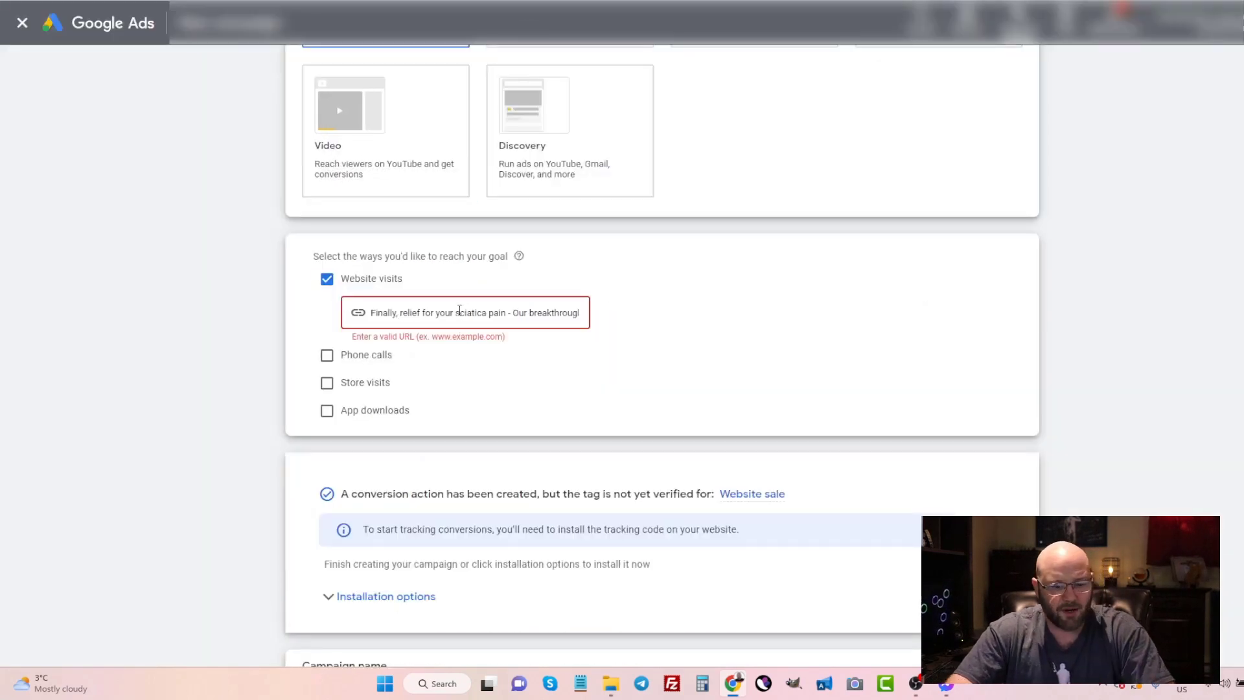
triple_click(459, 309)
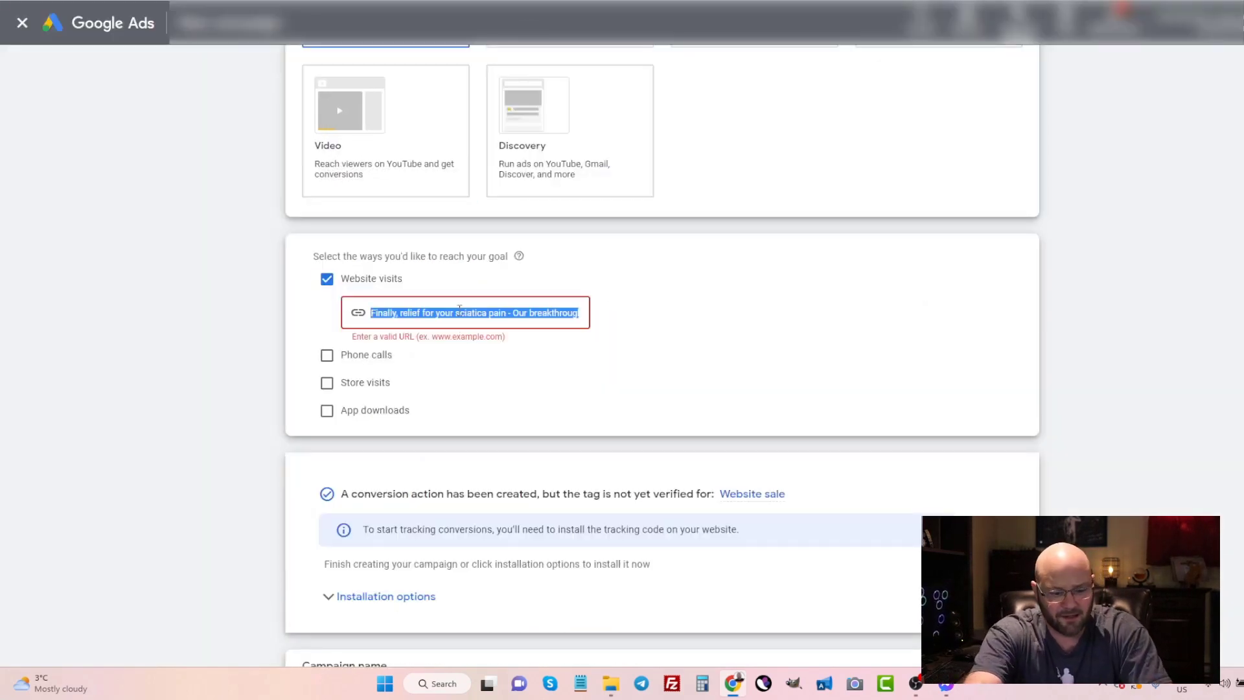
key(ctrl+v)
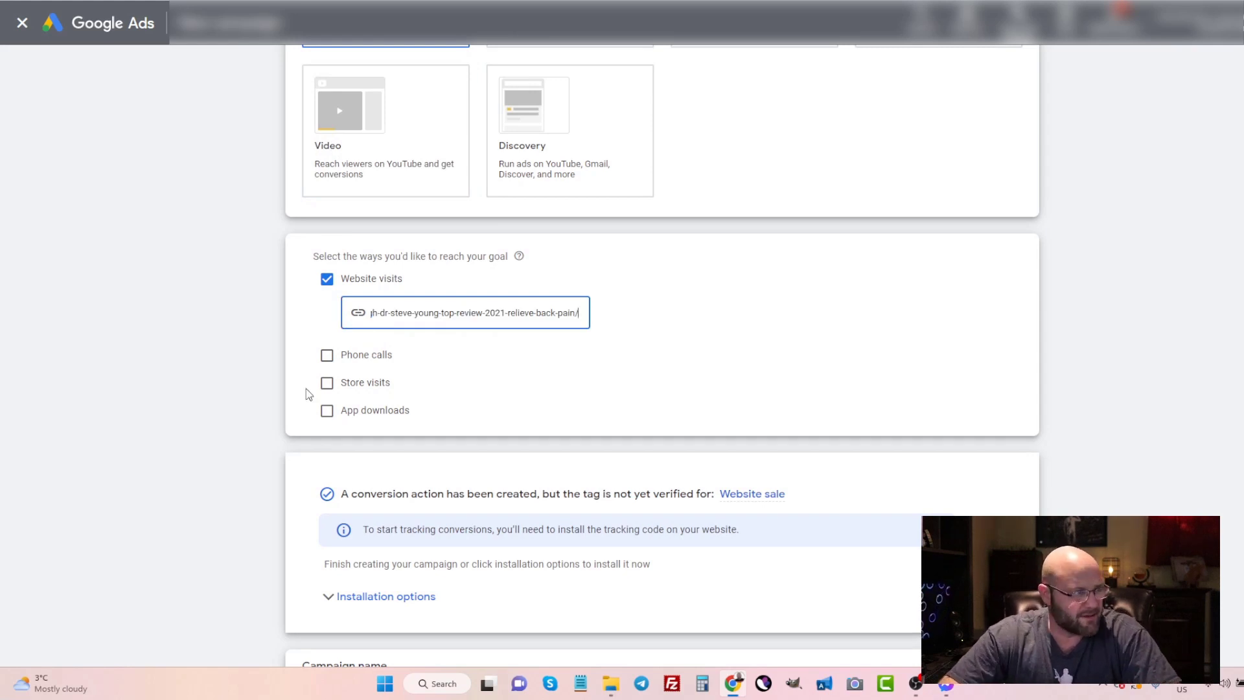
click(157, 373)
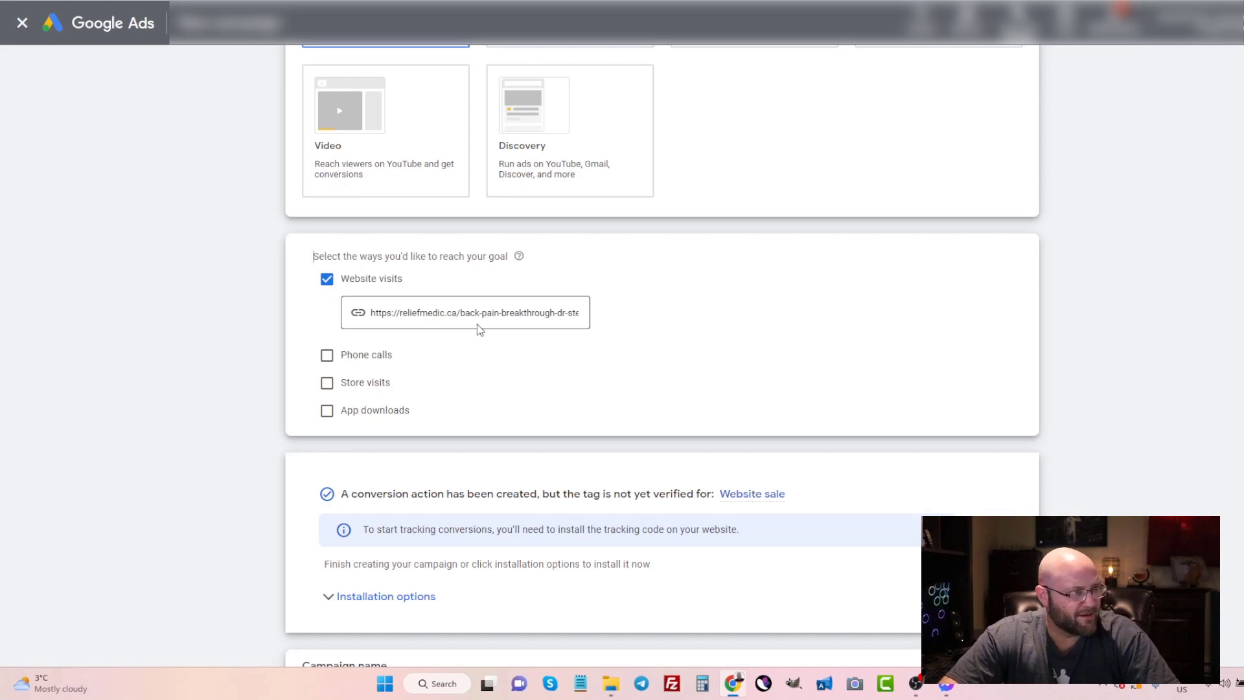
click(517, 309)
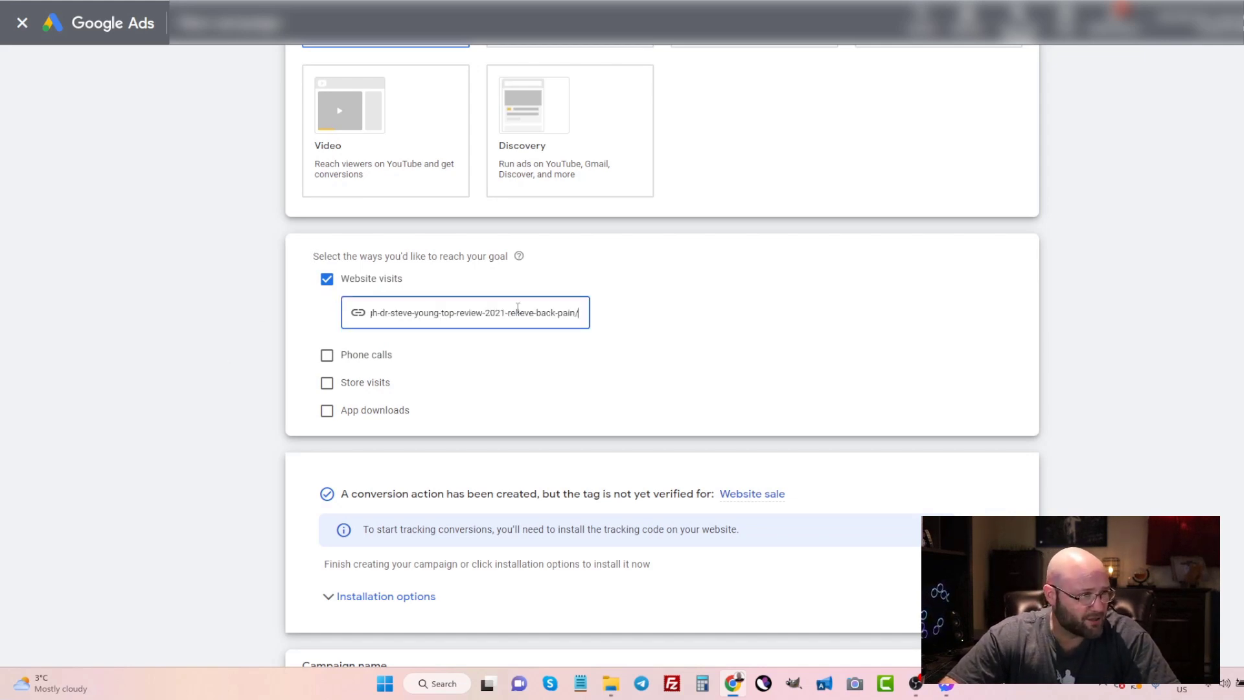
scroll(348, 473, down, 3)
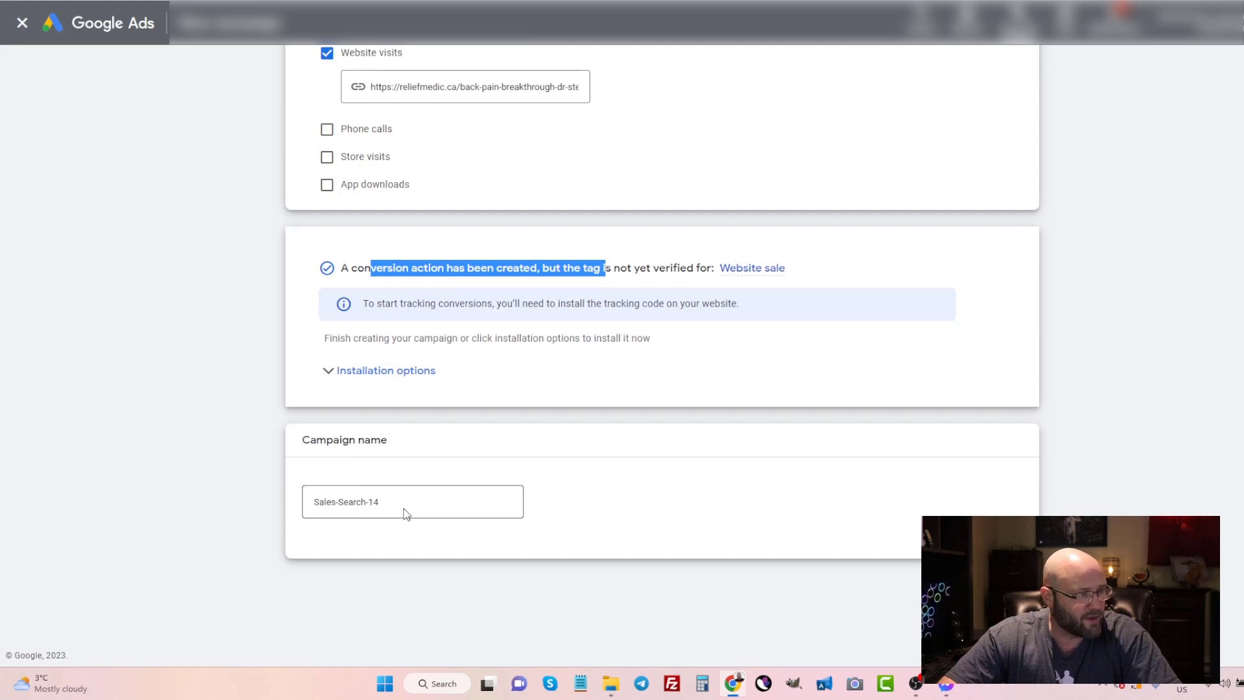
drag(402, 512, 305, 505)
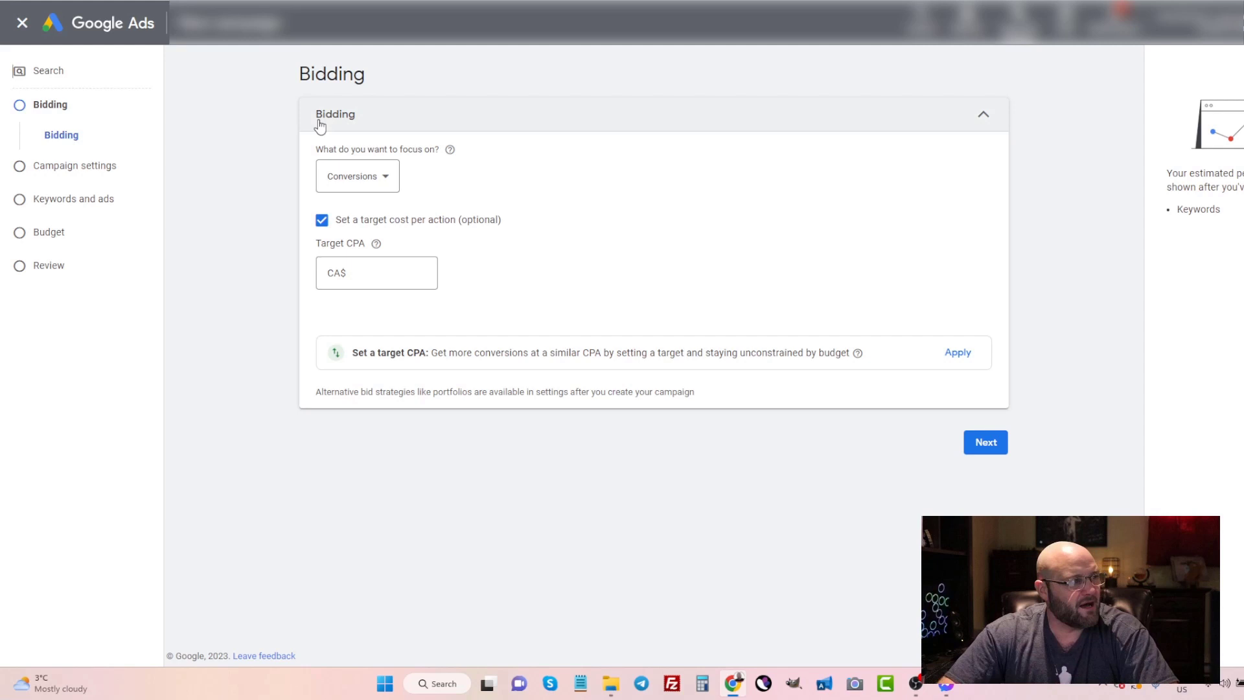
- Change the bidding focus from Conversions to Clicks
click(359, 173)
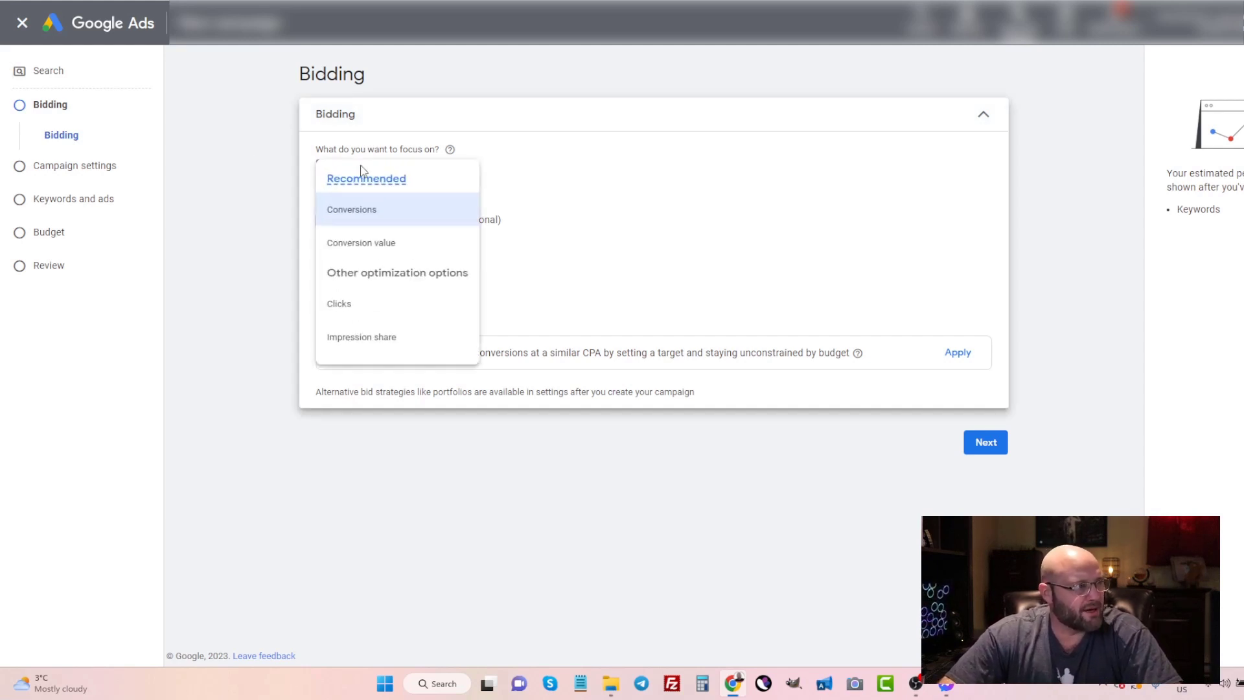
click(255, 136)
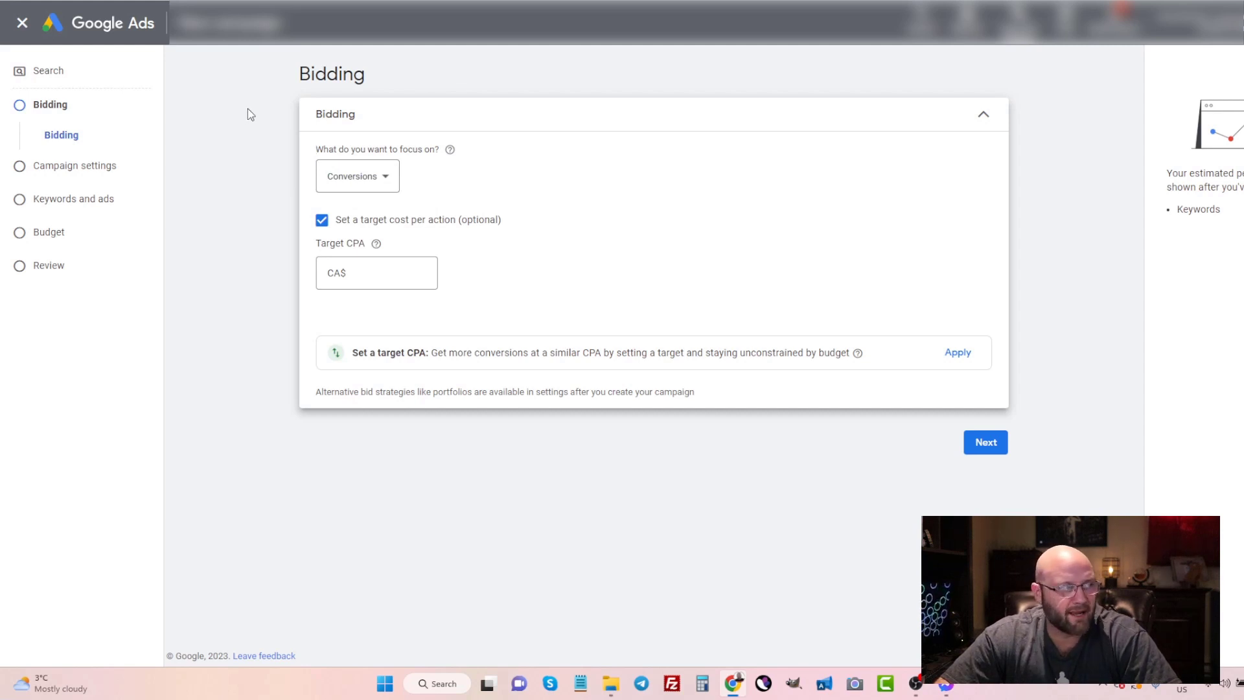
click(363, 177)
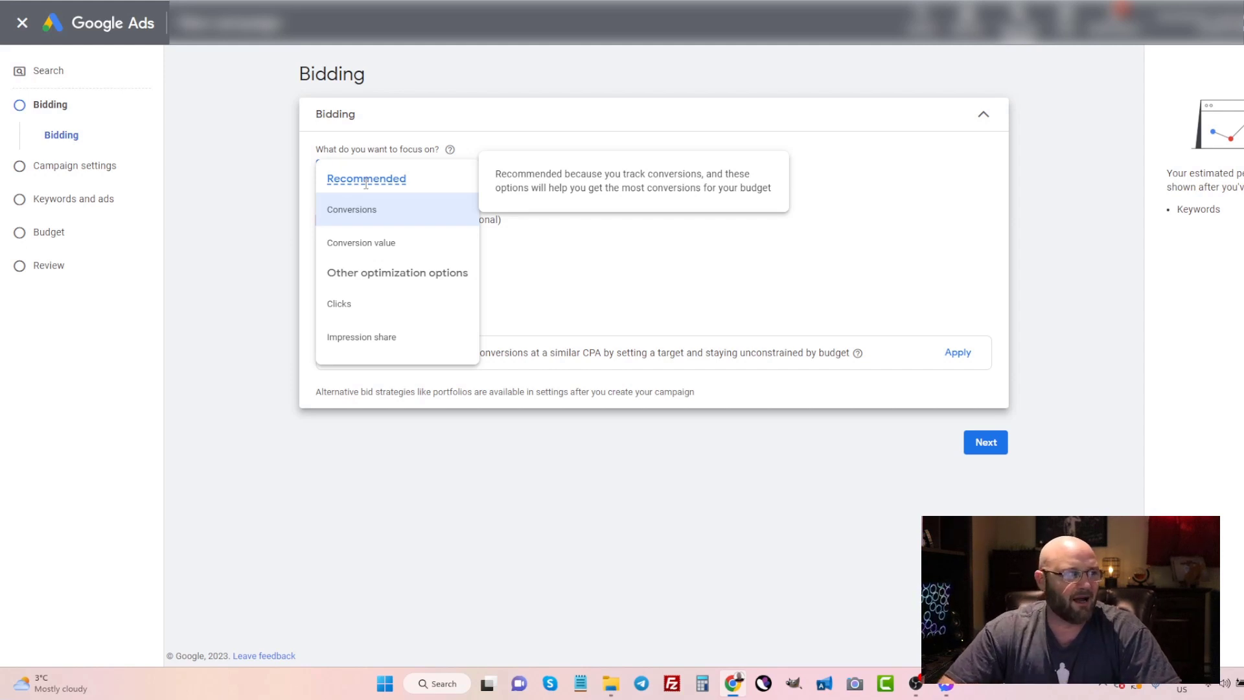
mouse_move(356, 219)
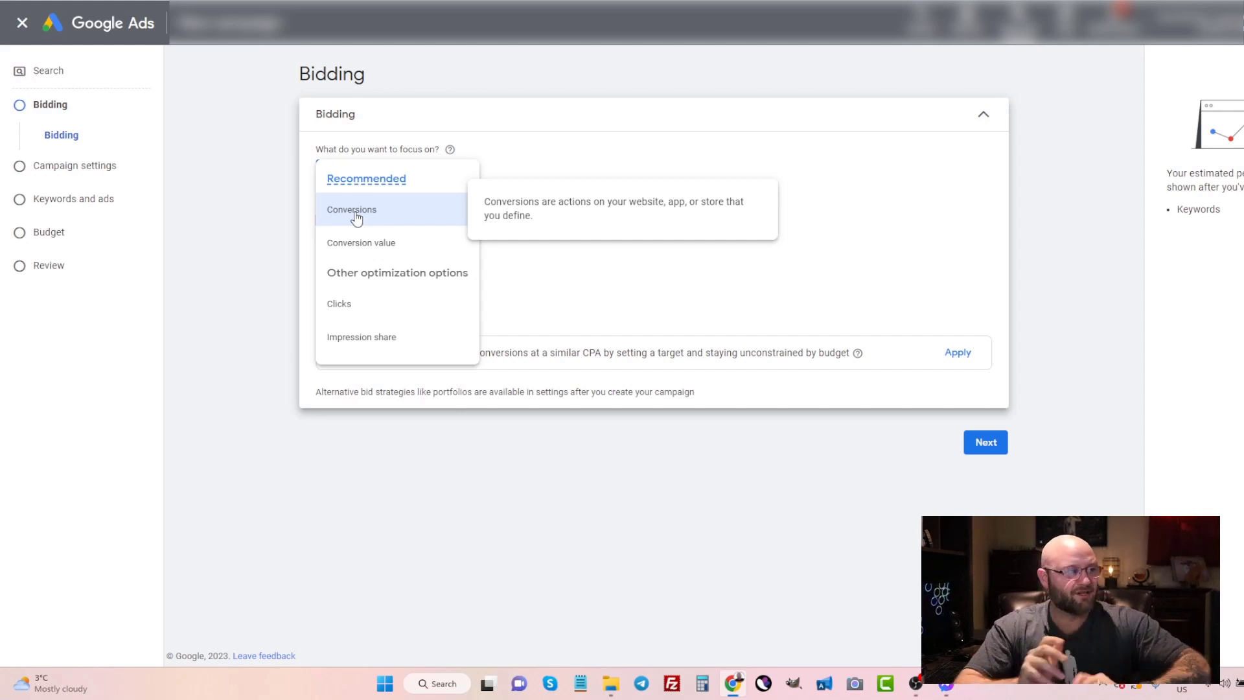
click(341, 305)
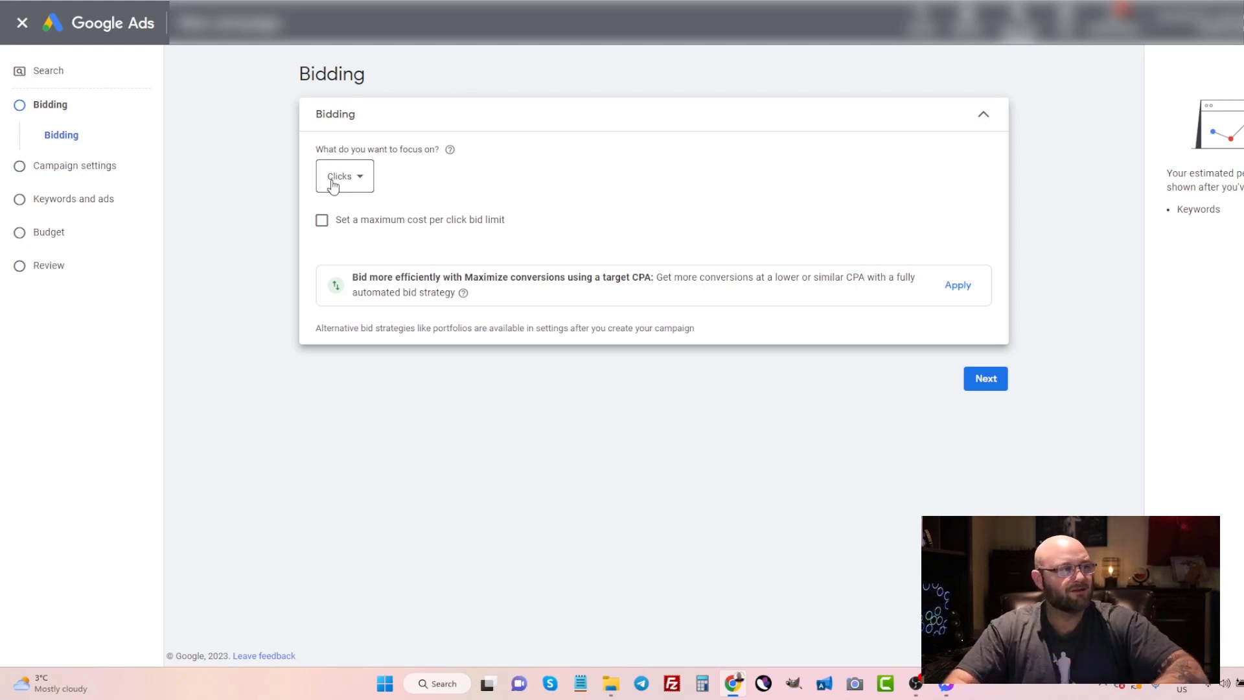
- Leave the maximum cost-per-click bid limit unset and proceed to Campaign settings
click(322, 223)
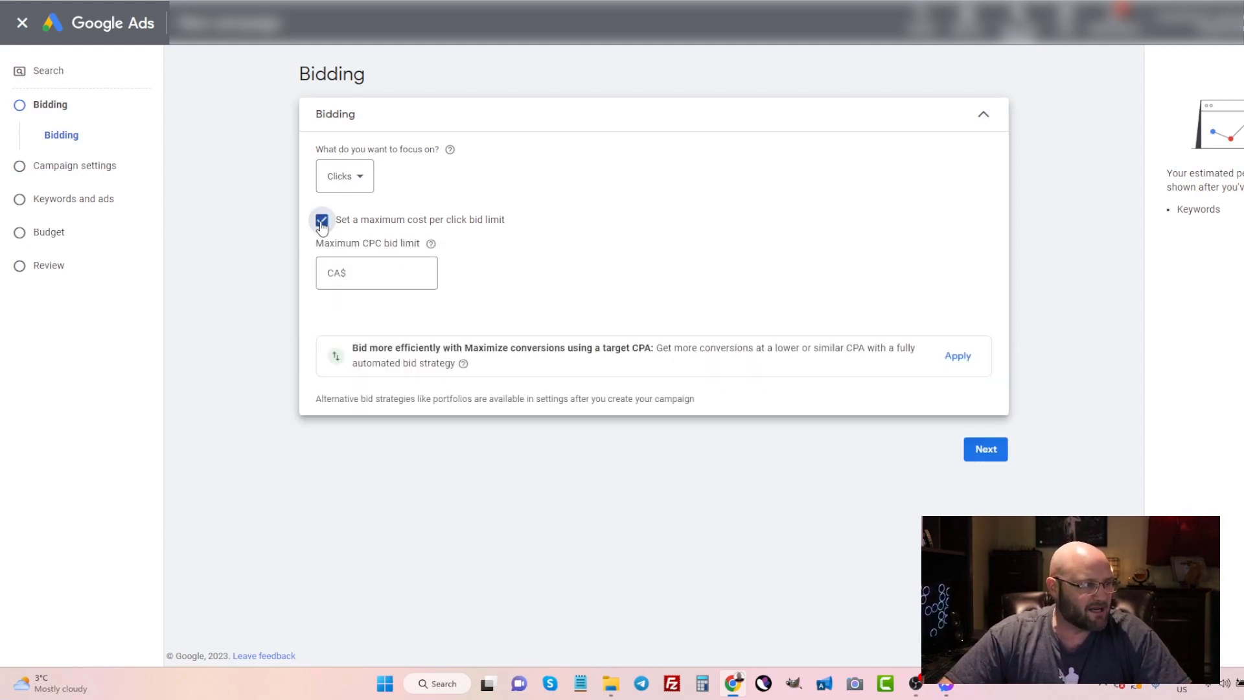
click(322, 222)
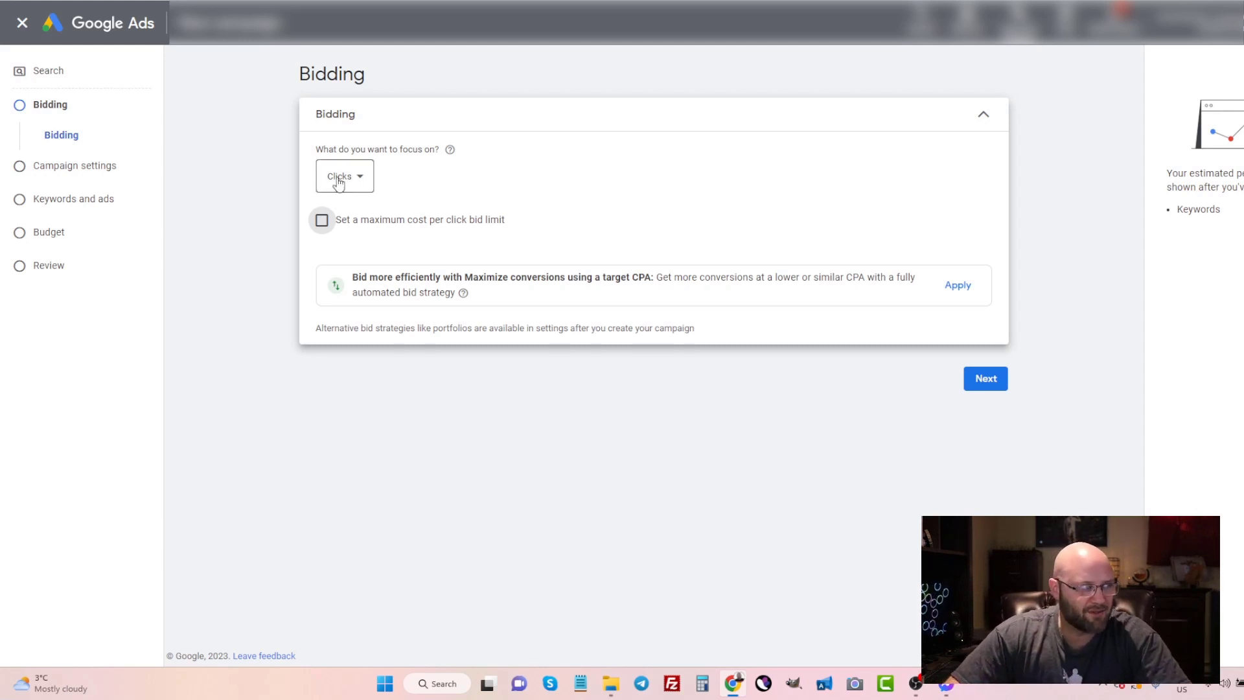
click(987, 383)
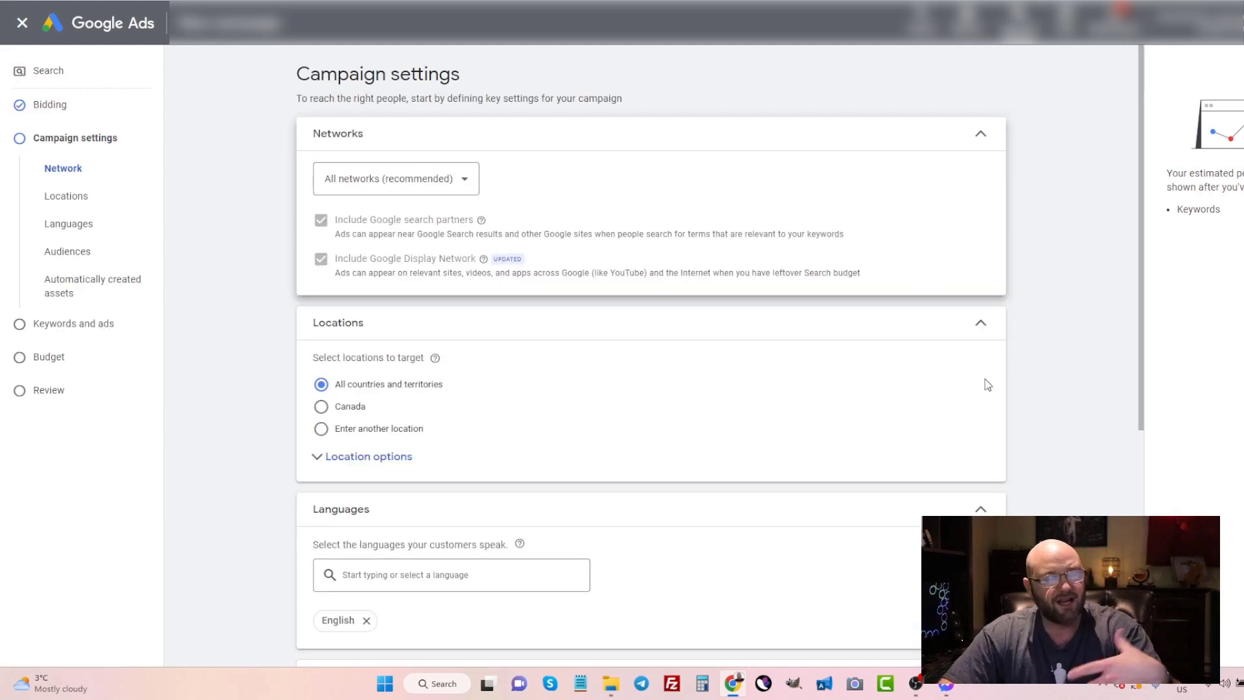
- Exclude the Google Display Network from the campaign's ad networks
click(383, 183)
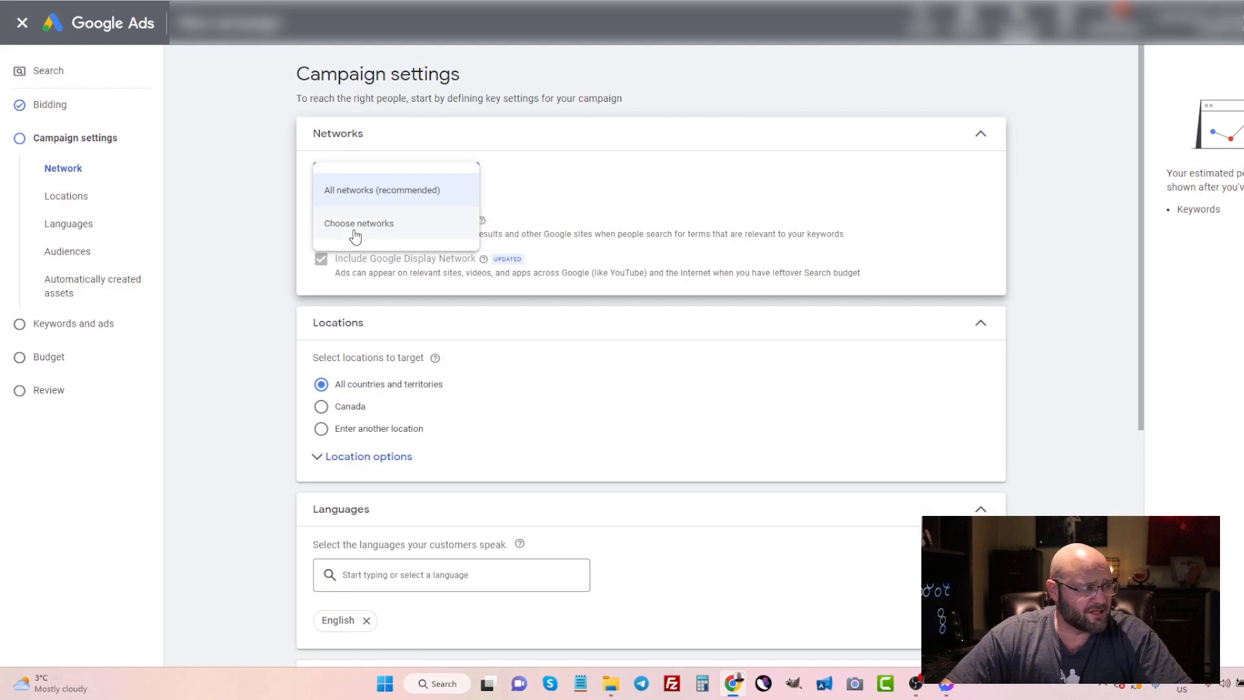
click(355, 224)
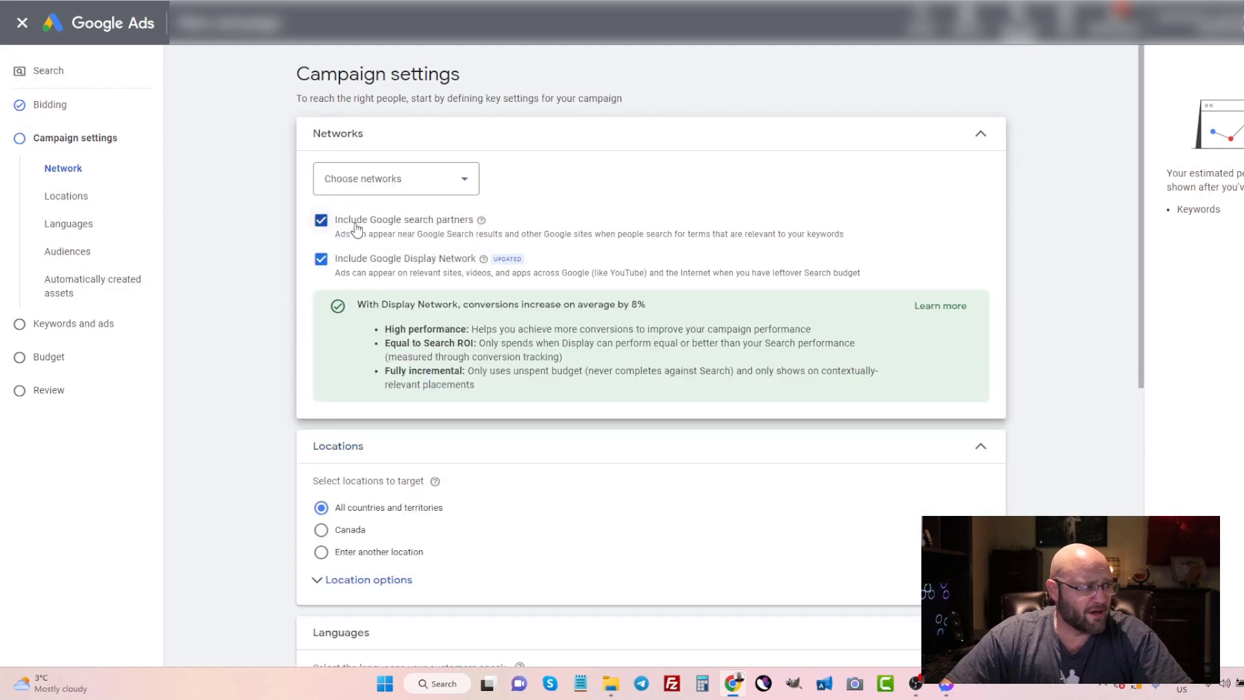
click(321, 259)
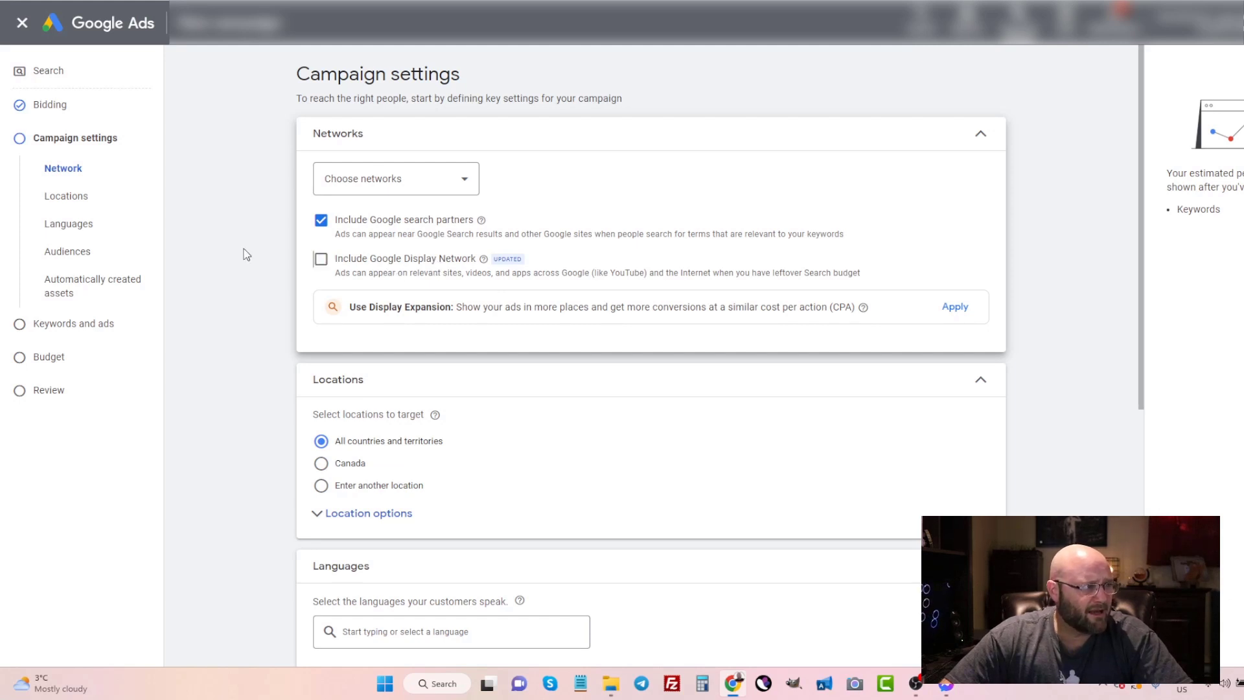
scroll(245, 255, down, 5)
scroll(245, 254, up, 2)
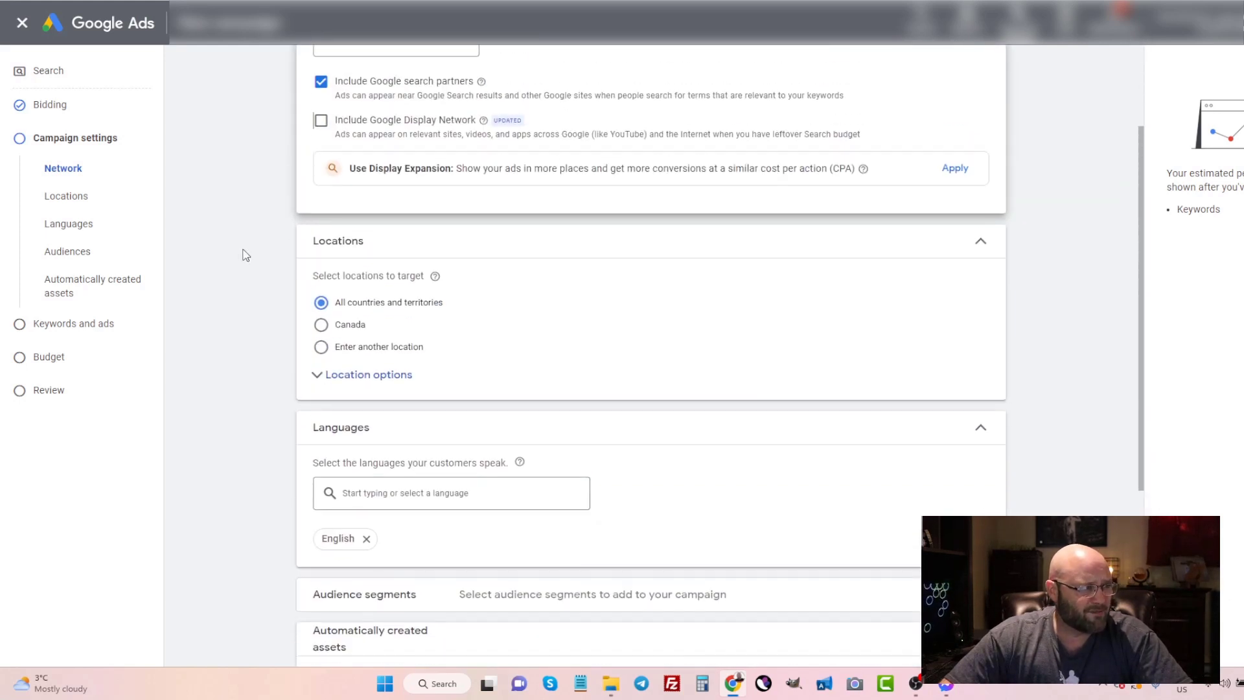
- Target people in or regularly in Canada, in all languages by removing English
click(321, 325)
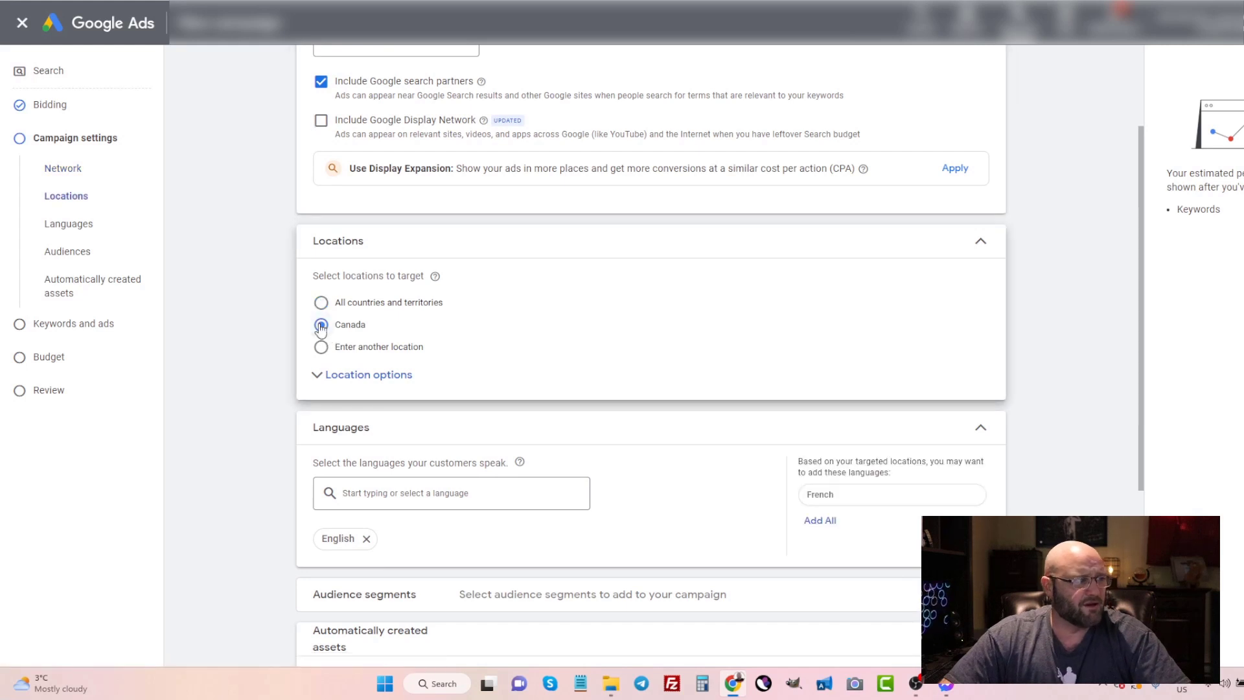
scroll(321, 329, down, 3)
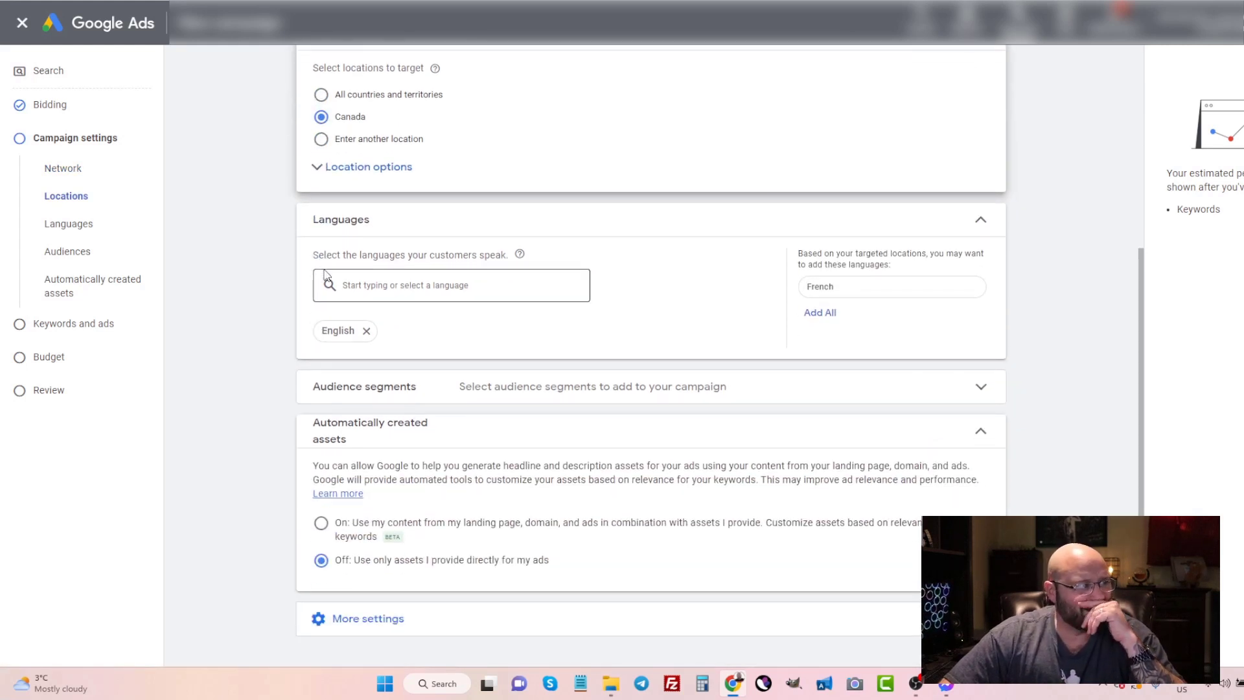
click(347, 164)
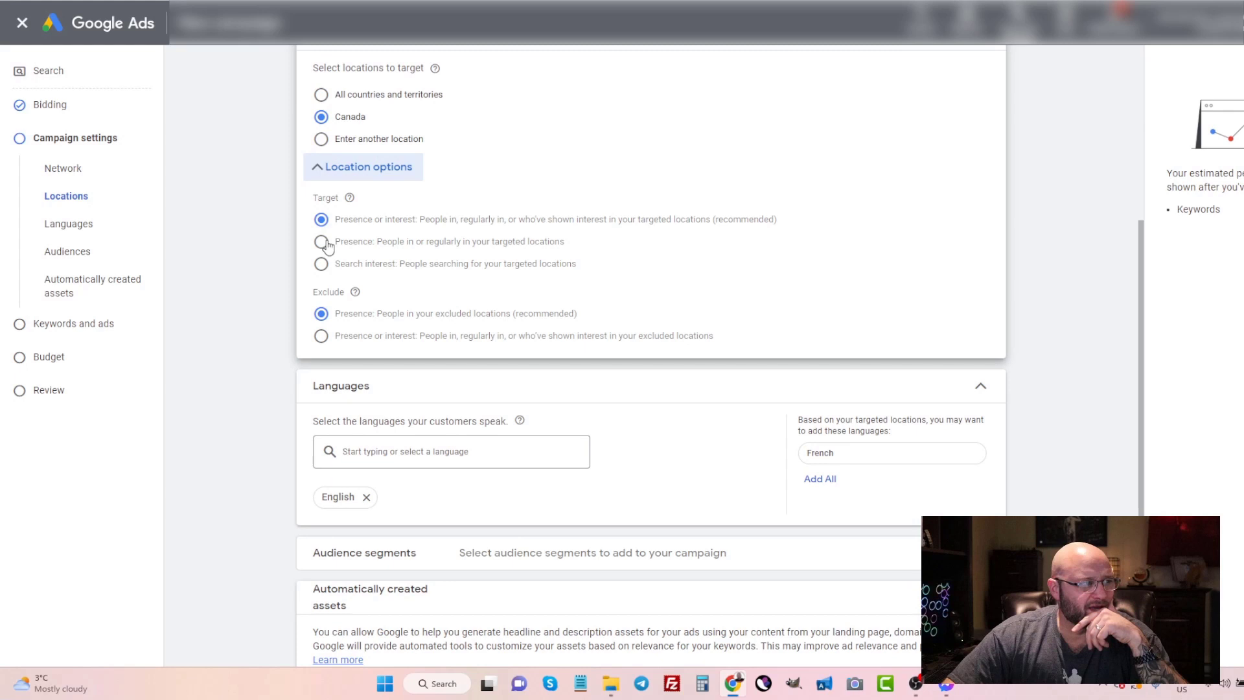
click(321, 241)
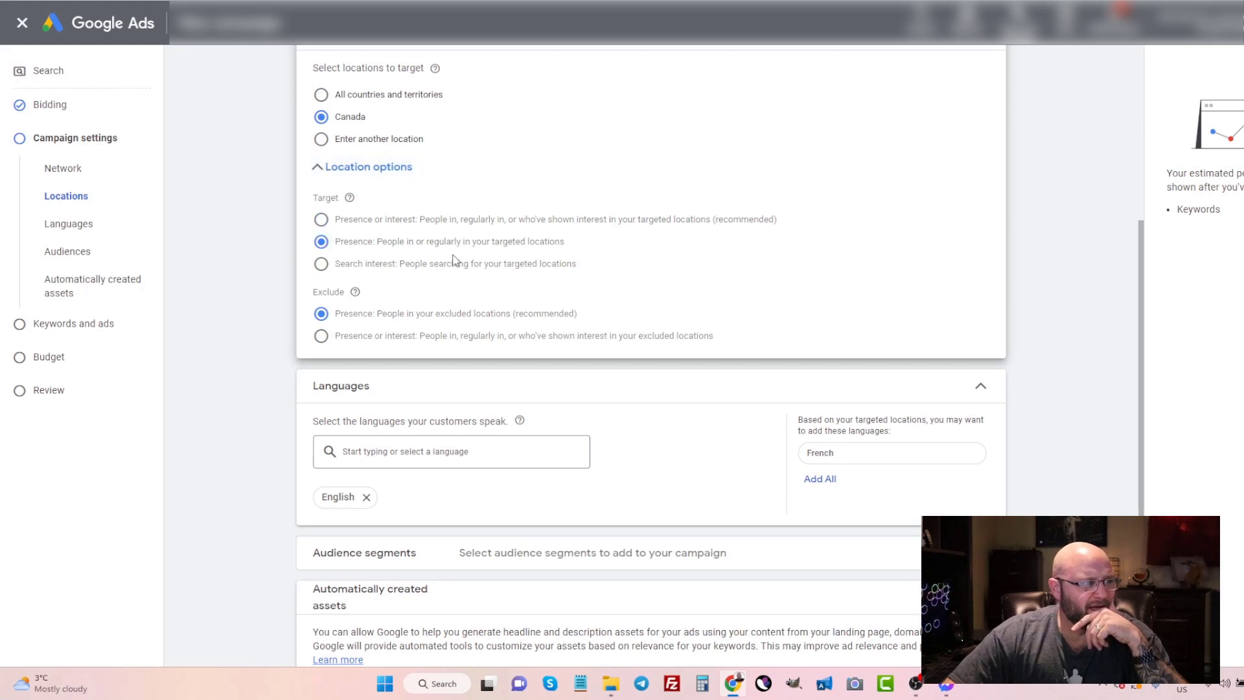
scroll(247, 313, down, 3)
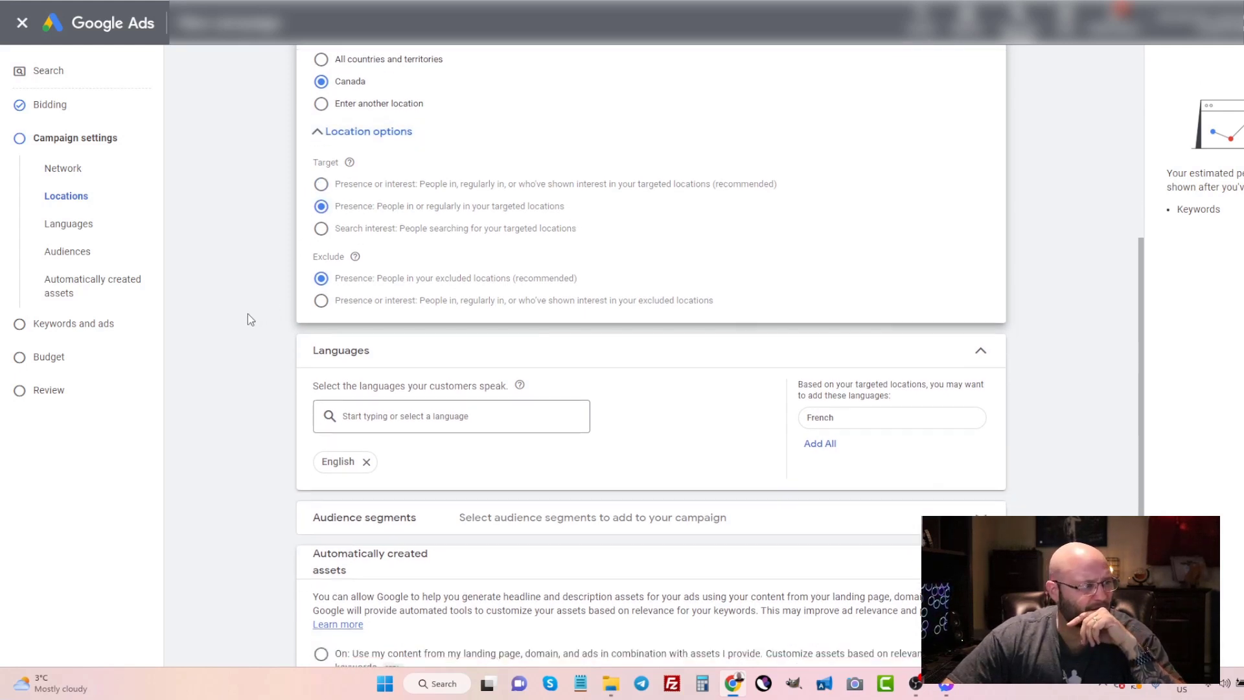
click(367, 289)
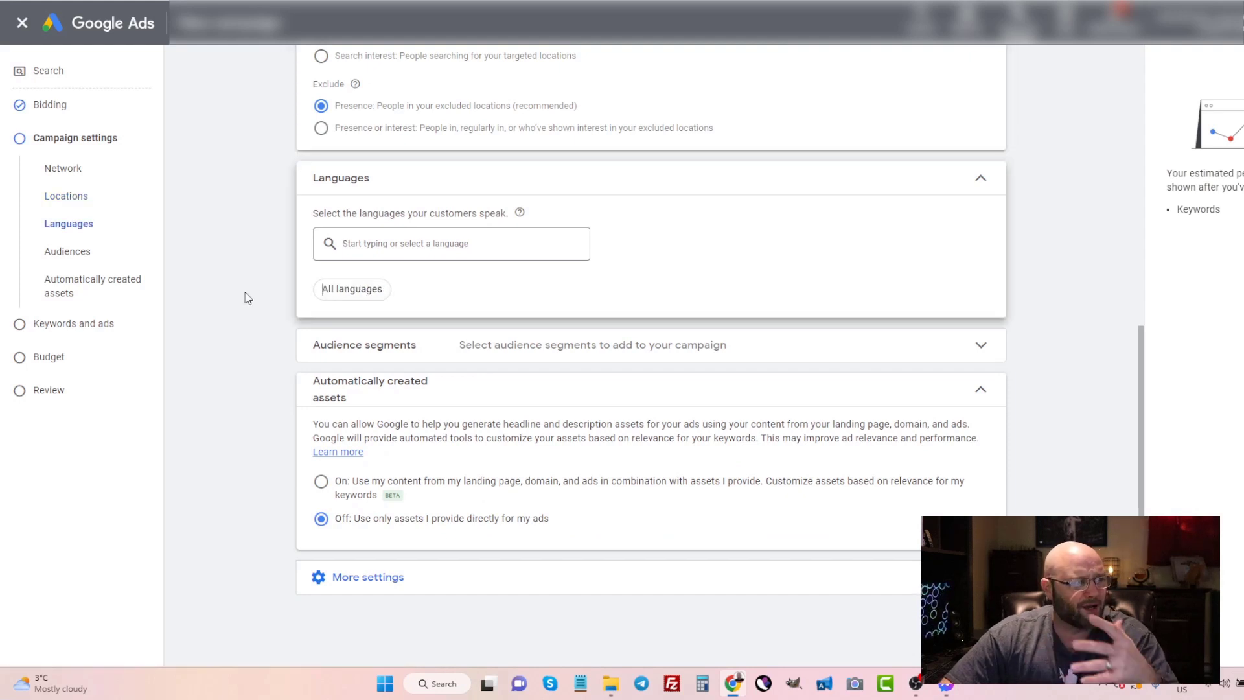
- Set the final URL suffix to keyword={keyword}&ad={creative}
scroll(234, 284, down, 1)
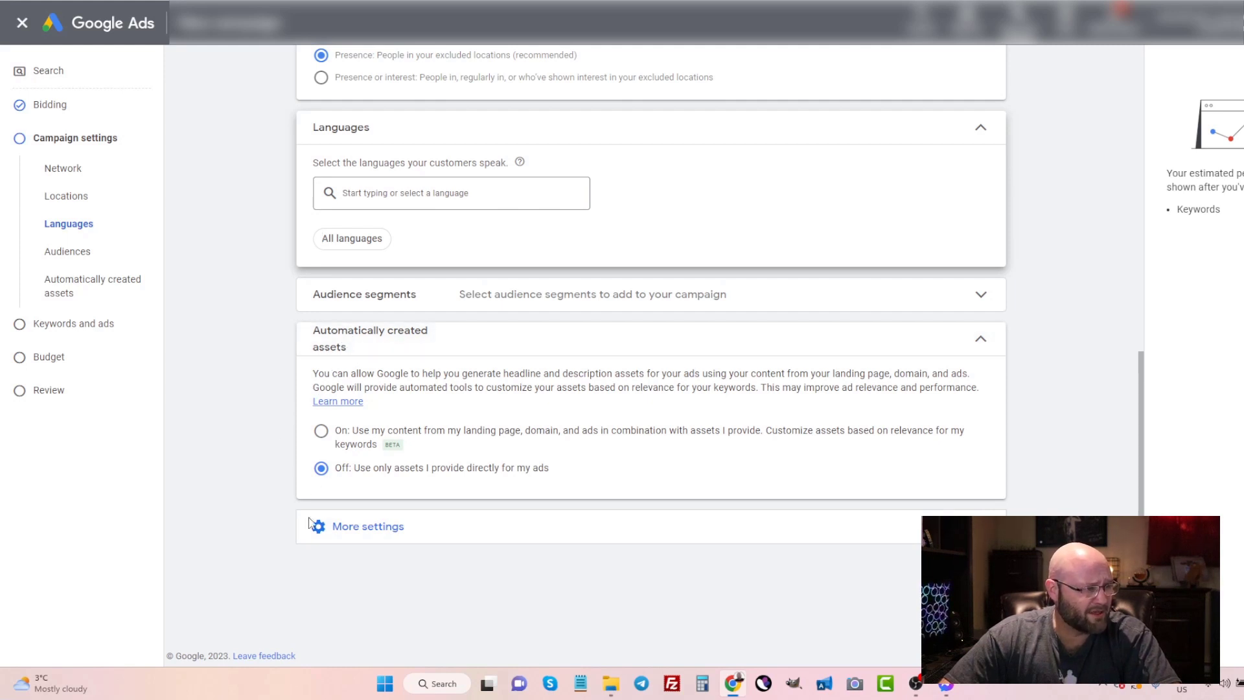
click(356, 528)
scroll(352, 526, down, 2)
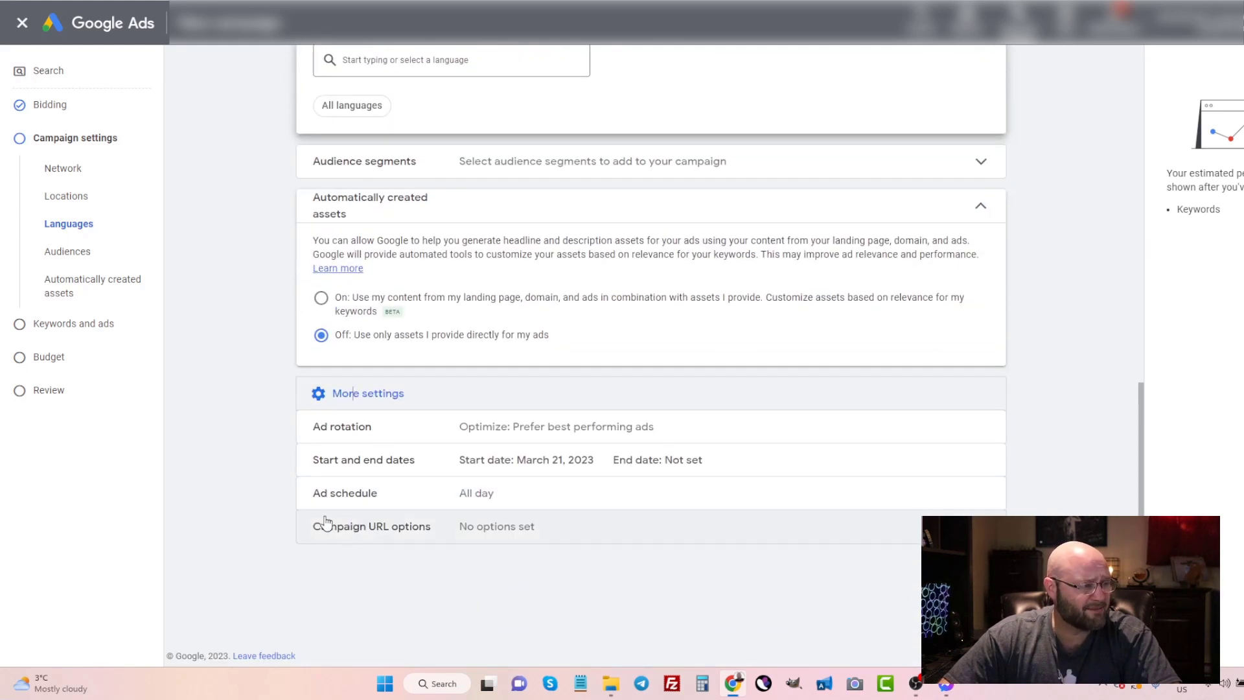
click(350, 525)
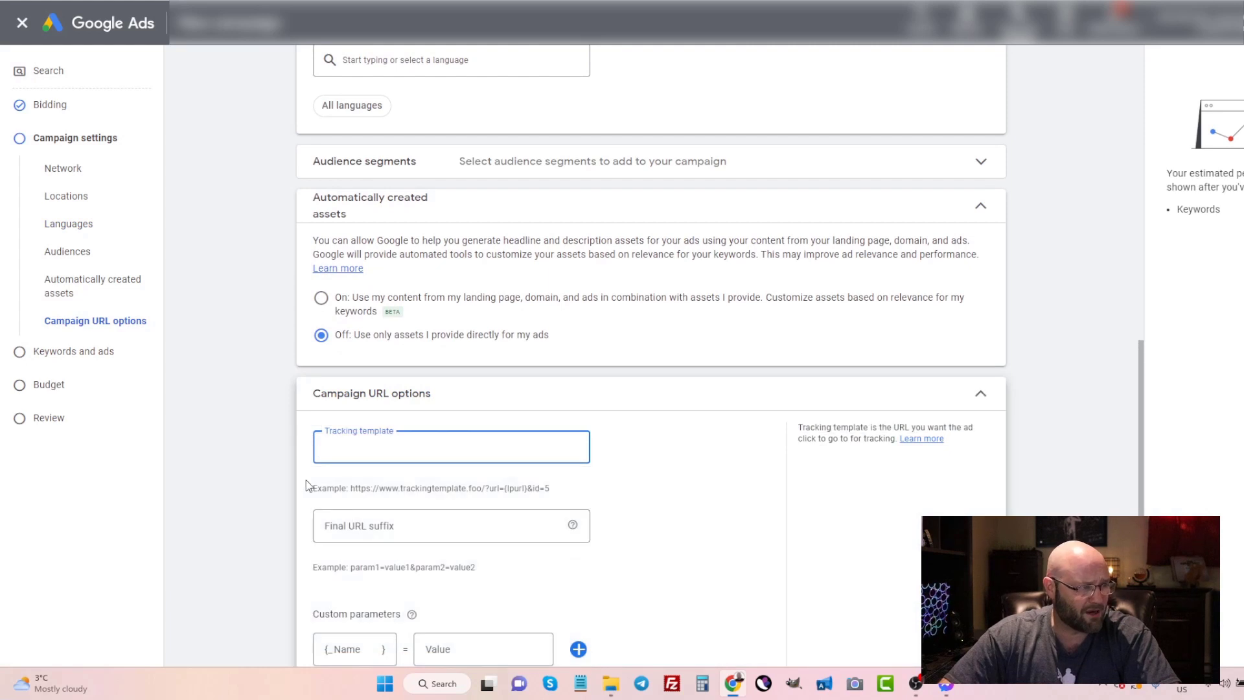
scroll(305, 486, down, 2)
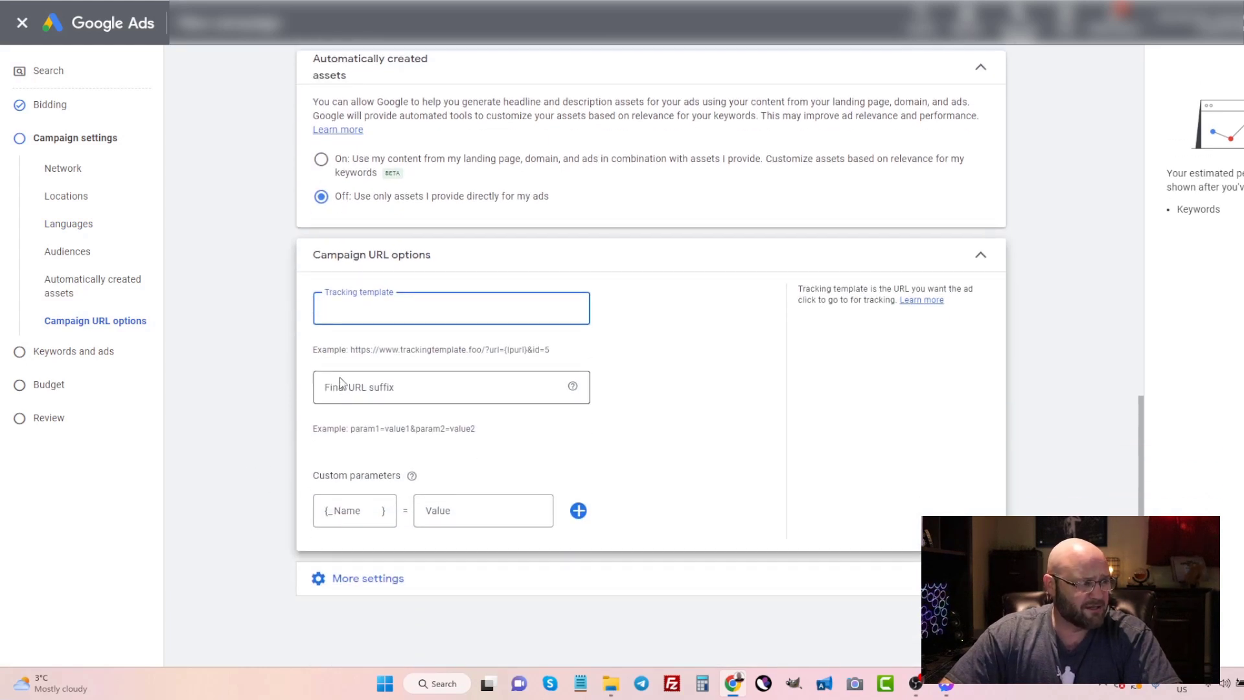
click(340, 386)
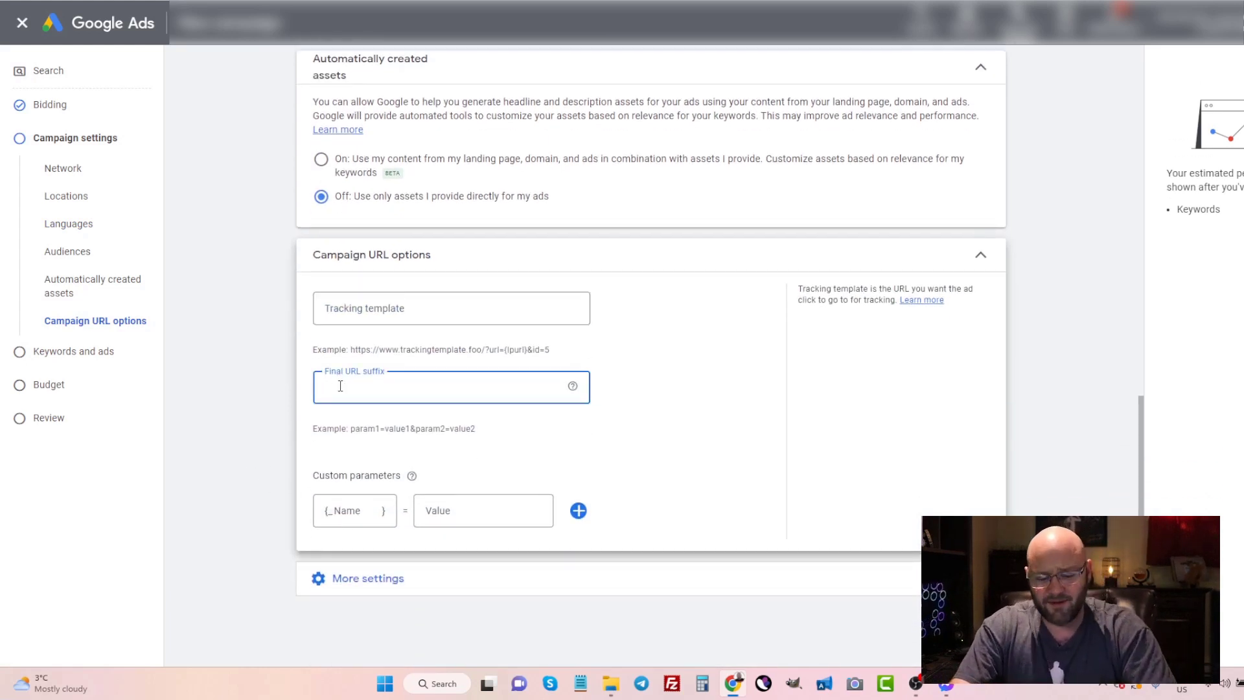
text(keyword=)
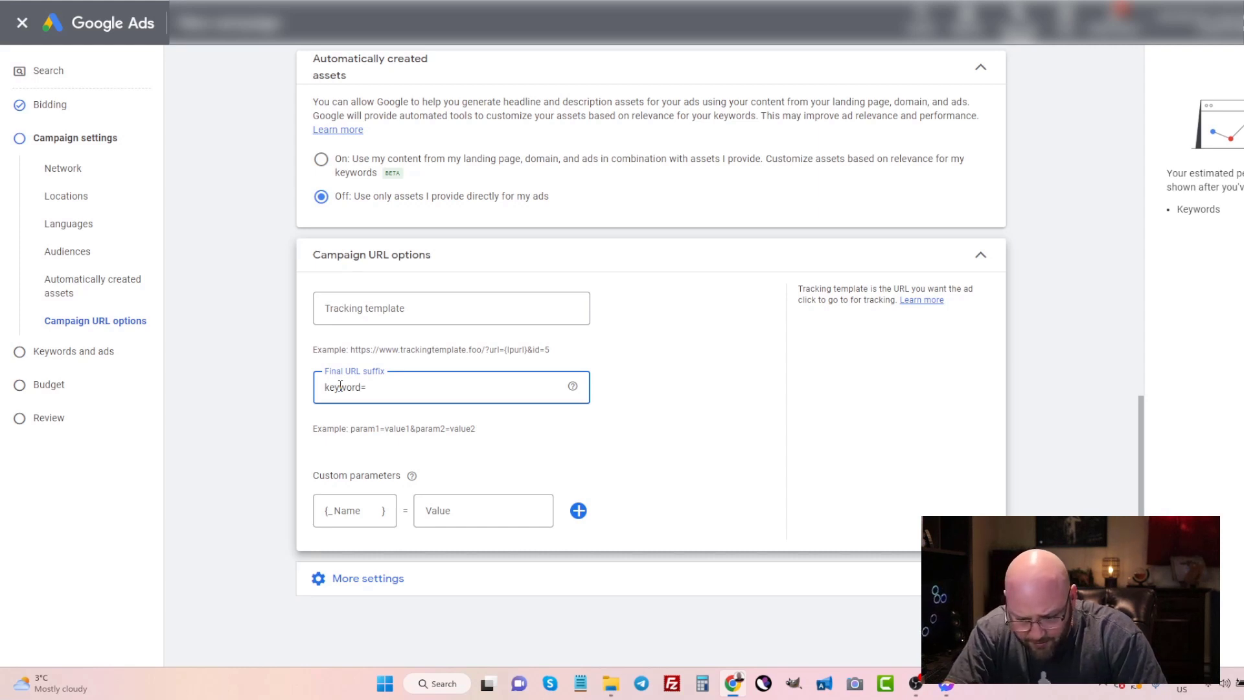
text(={keyword}&ad={creative})
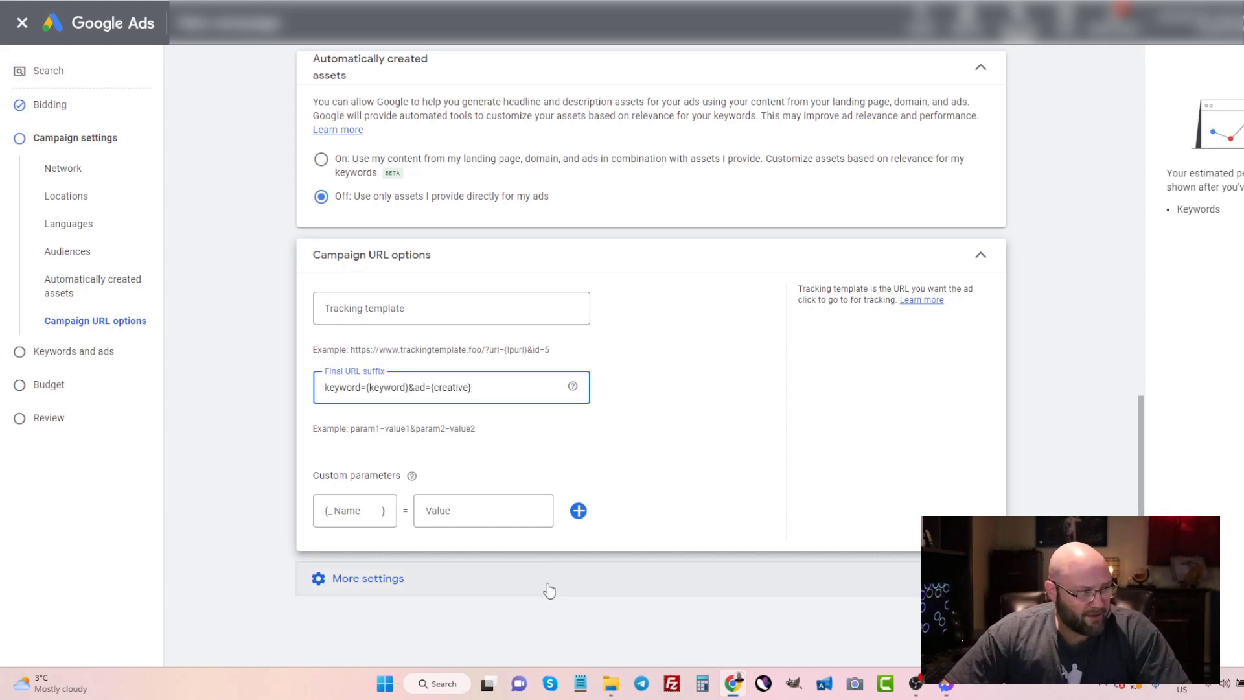
- Set ad rotation to Do not optimize, rotating ads indefinitely, and proceed to Keywords and ads
click(372, 578)
scroll(369, 570, down, 2)
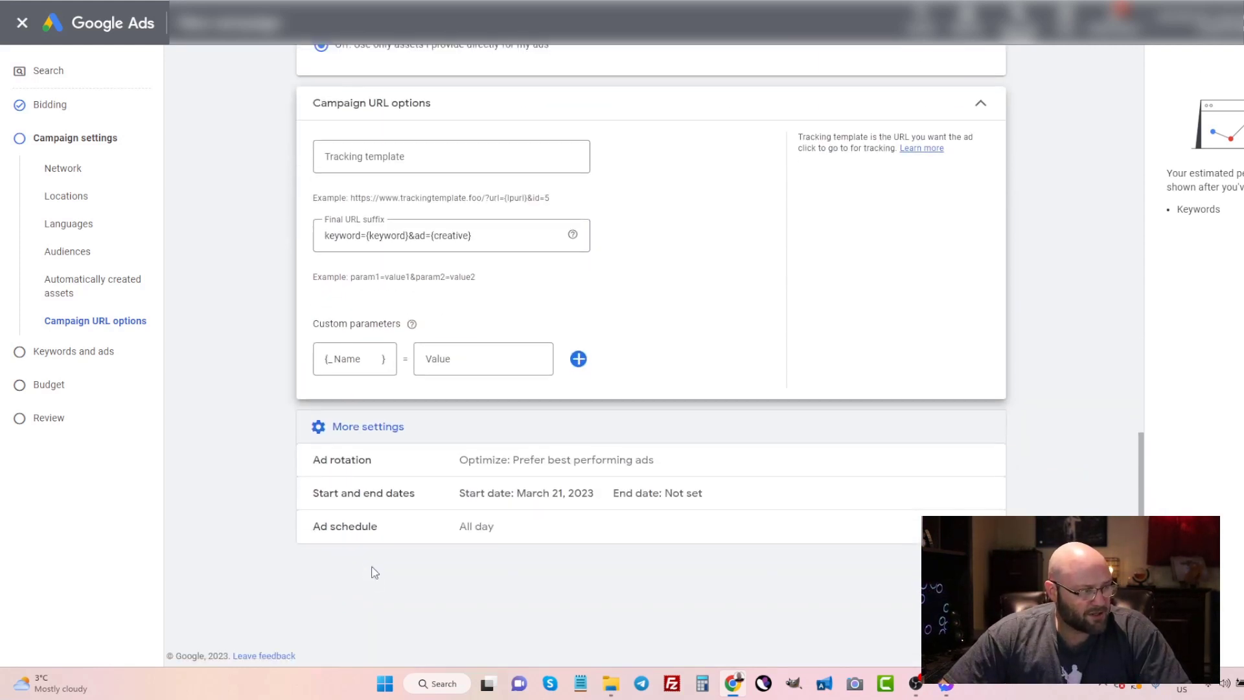
click(519, 463)
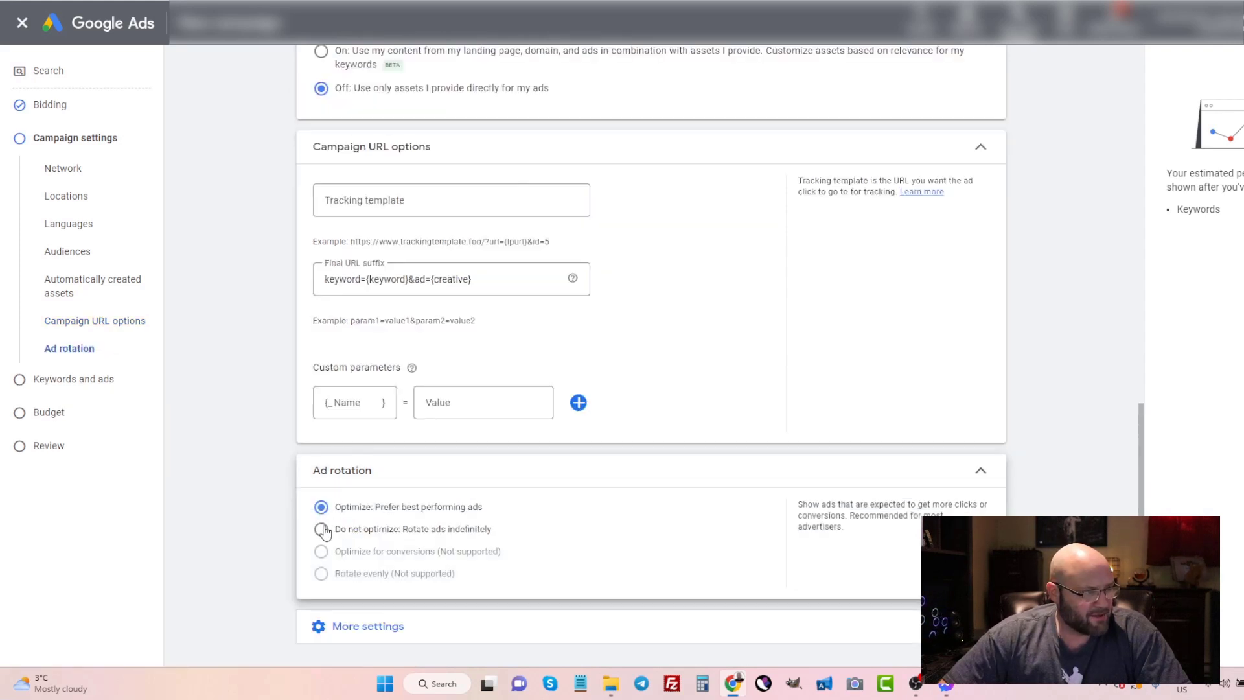
click(320, 530)
scroll(277, 531, down, 1)
scroll(277, 531, down, 2)
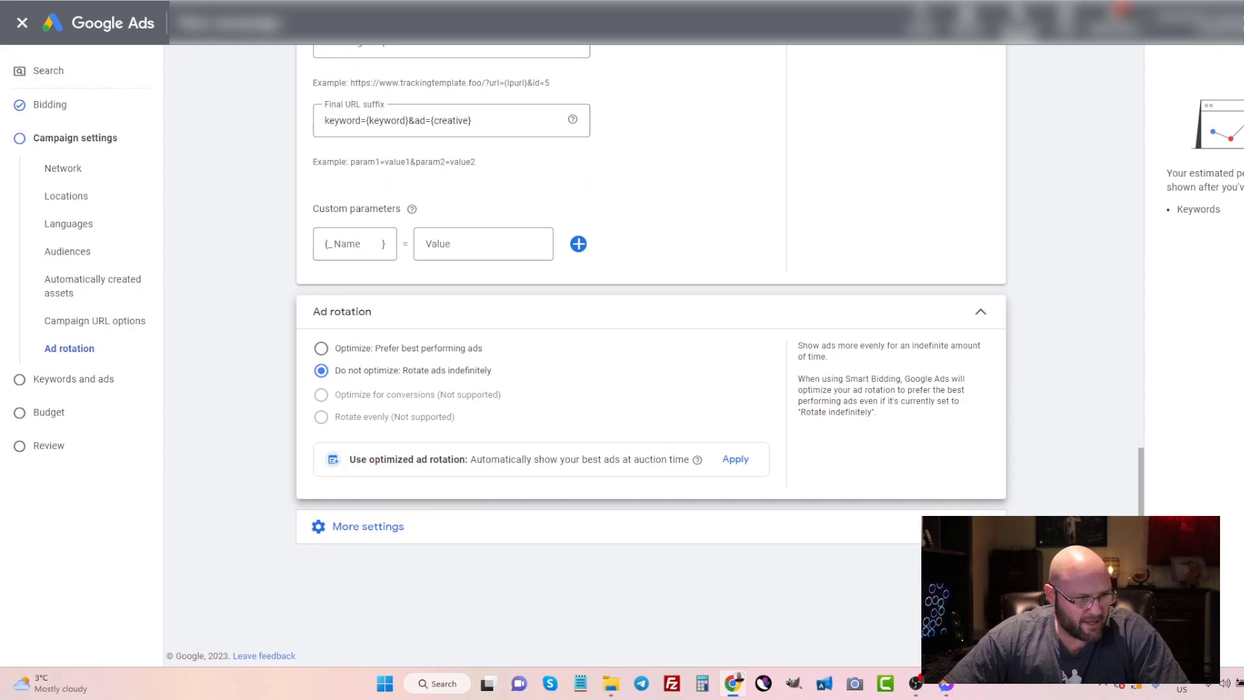
click(975, 577)
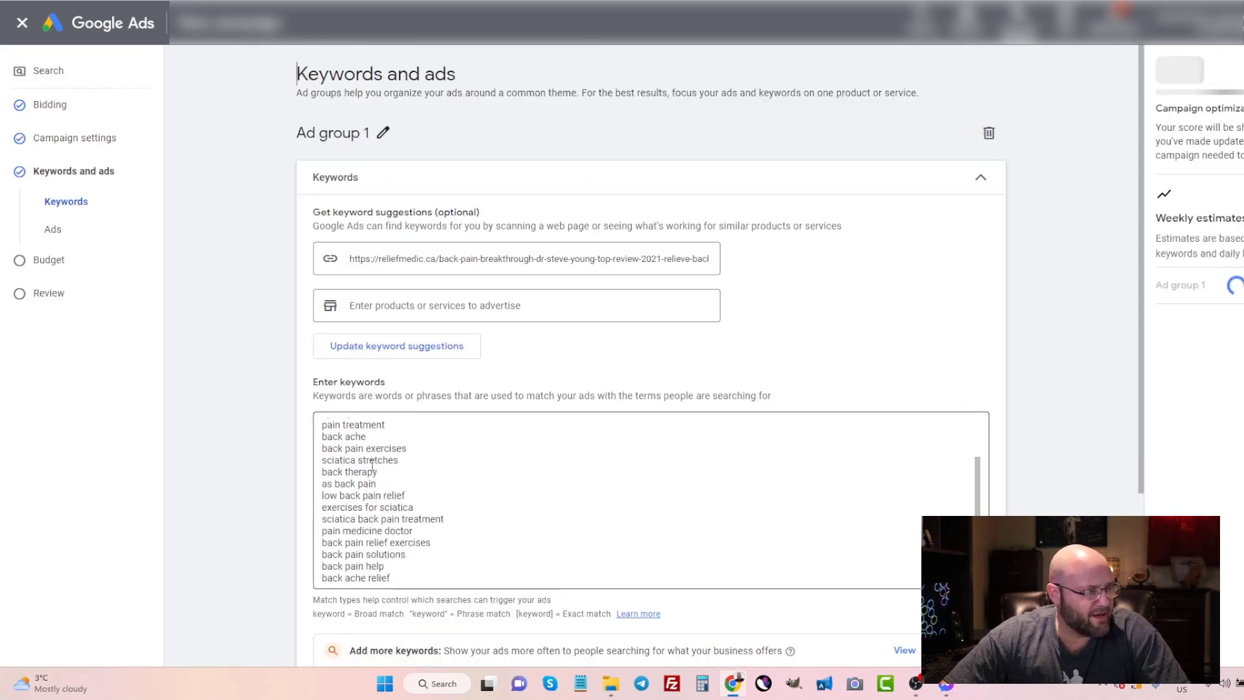
- Delete the first three keywords plus pain treatment, back ache and back pain exercises
scroll(372, 465, up, 1)
scroll(331, 429, down, 1)
scroll(333, 435, up, 1)
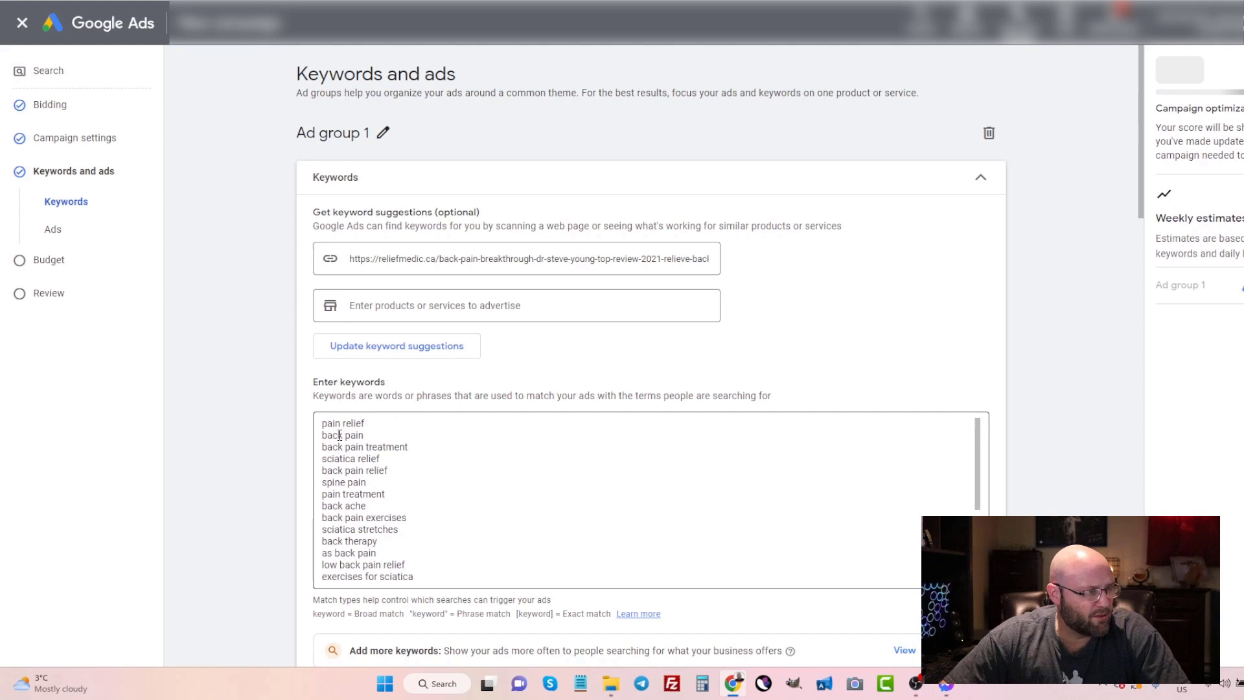
drag(322, 424, 430, 450)
key(BackSpace)
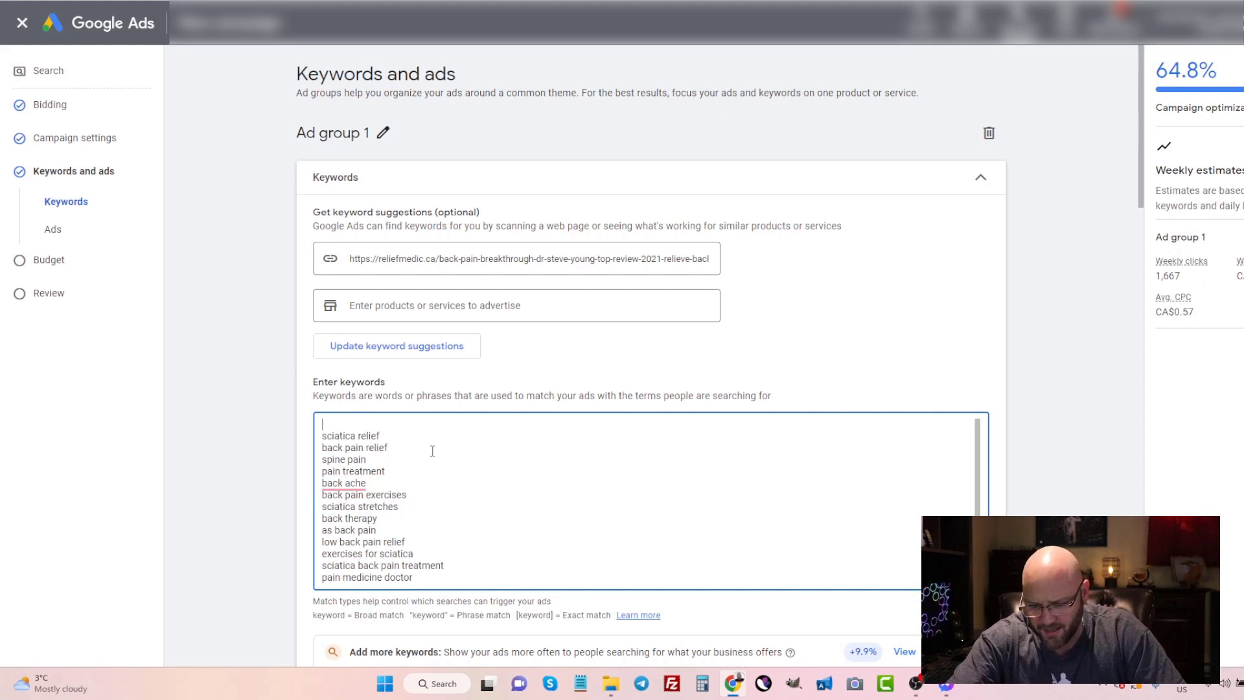
key(Delete)
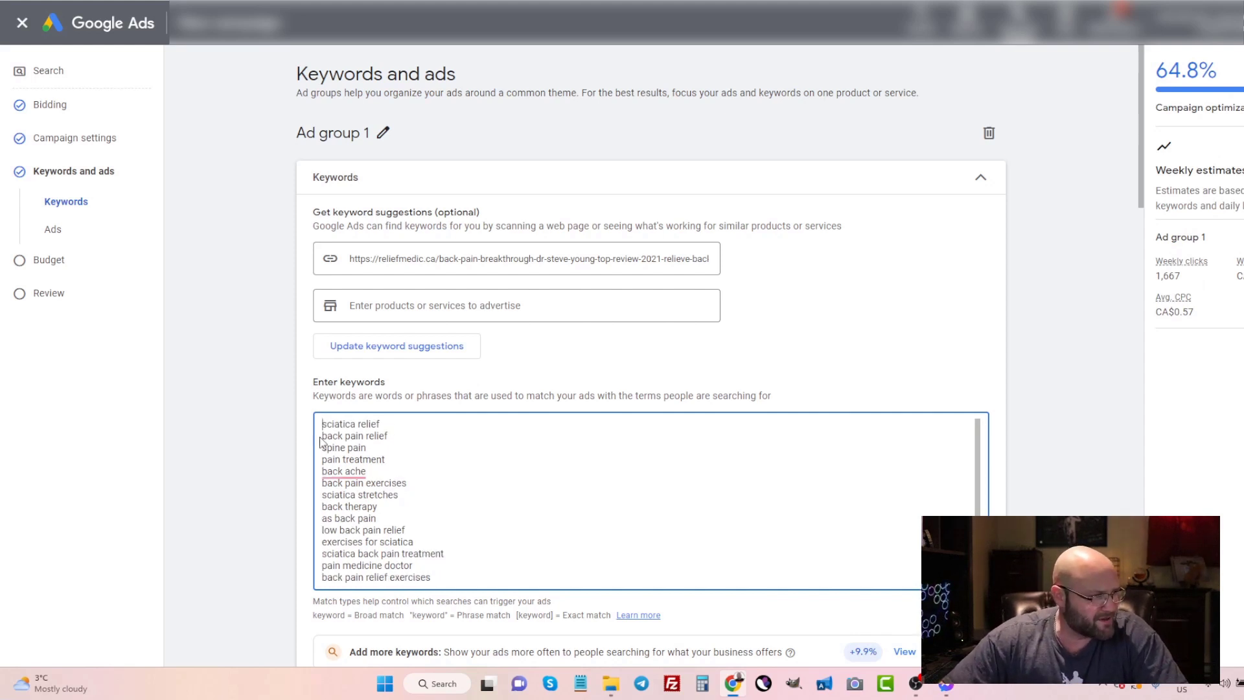
drag(322, 456, 436, 483)
key(Delete)
key(Delete)
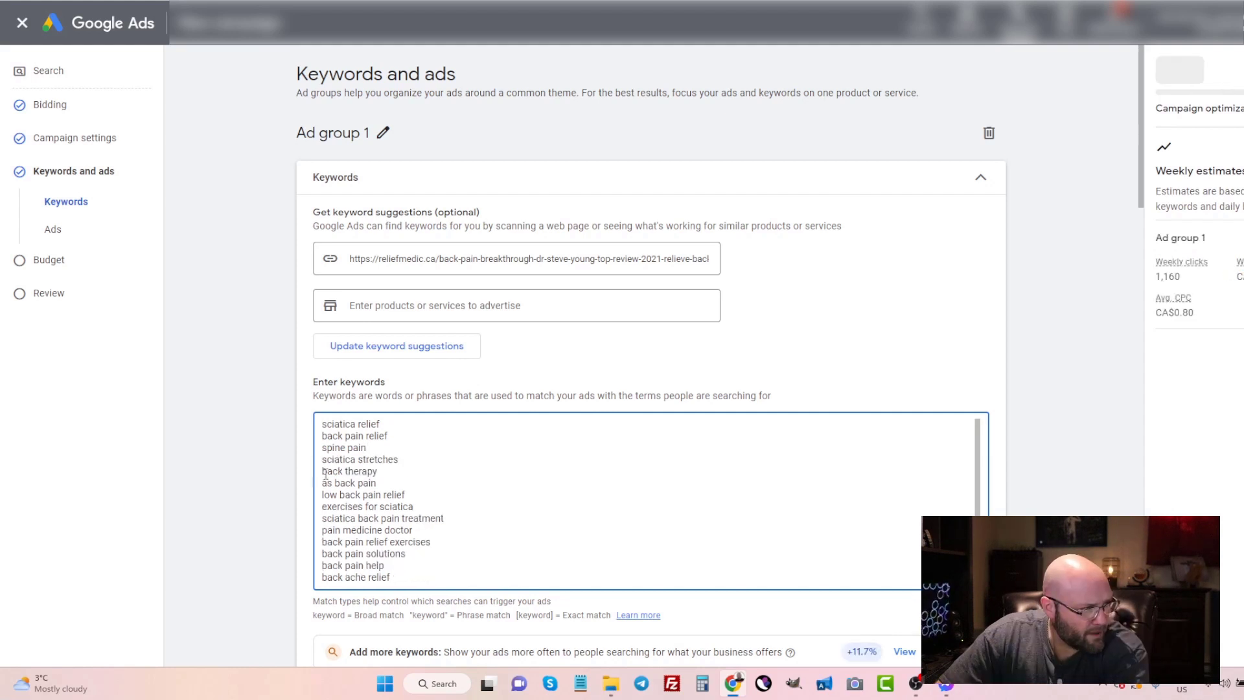
- Delete back therapy, as back pain, low back pain relief and extra keywords, leaving eight
drag(322, 471, 421, 495)
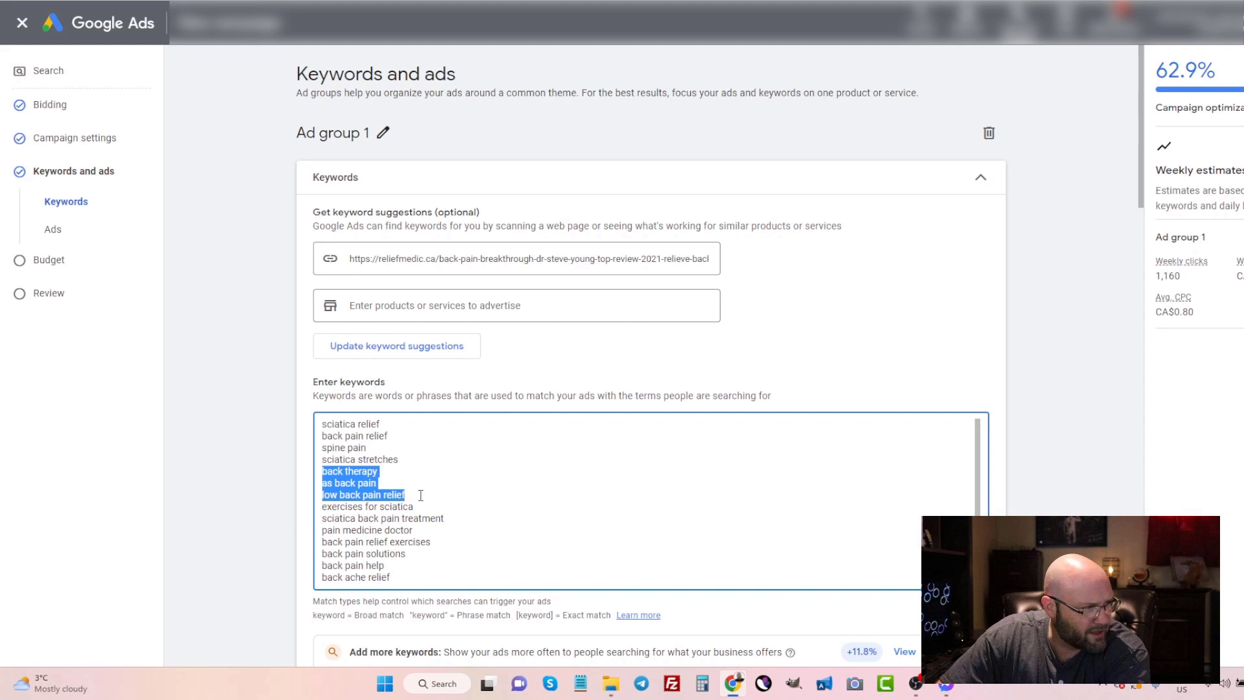
key(Delete)
key(Delete)
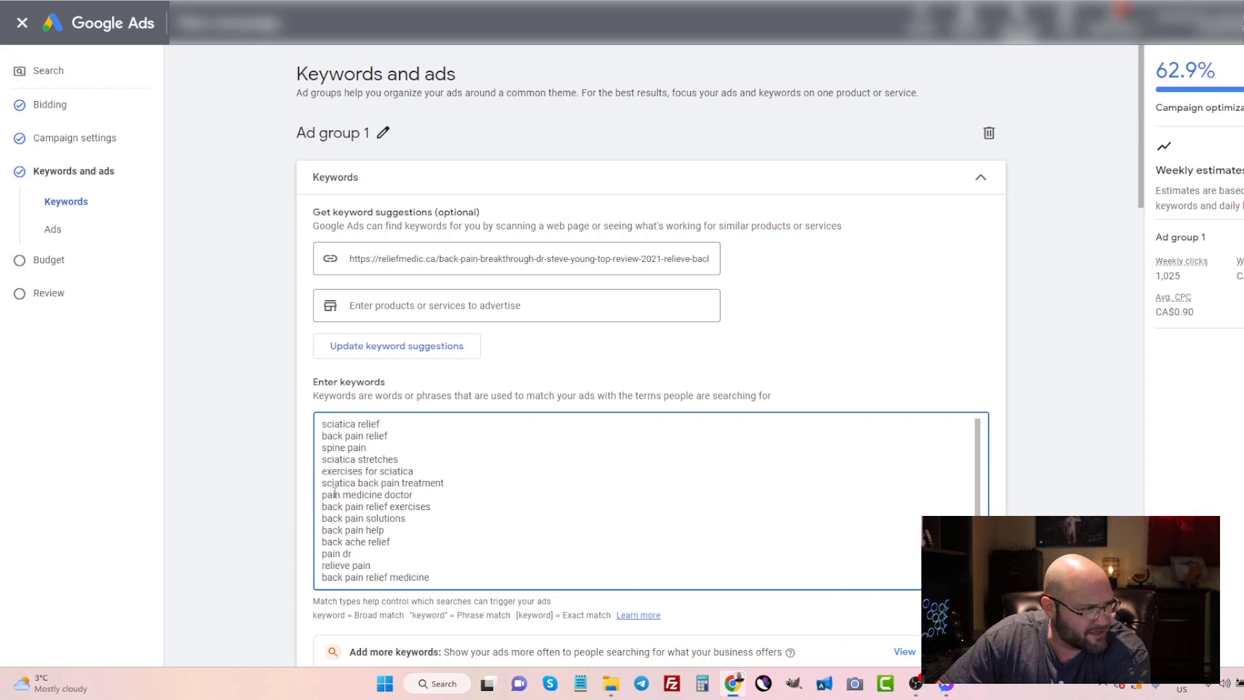
drag(323, 495, 445, 561)
key(Delete)
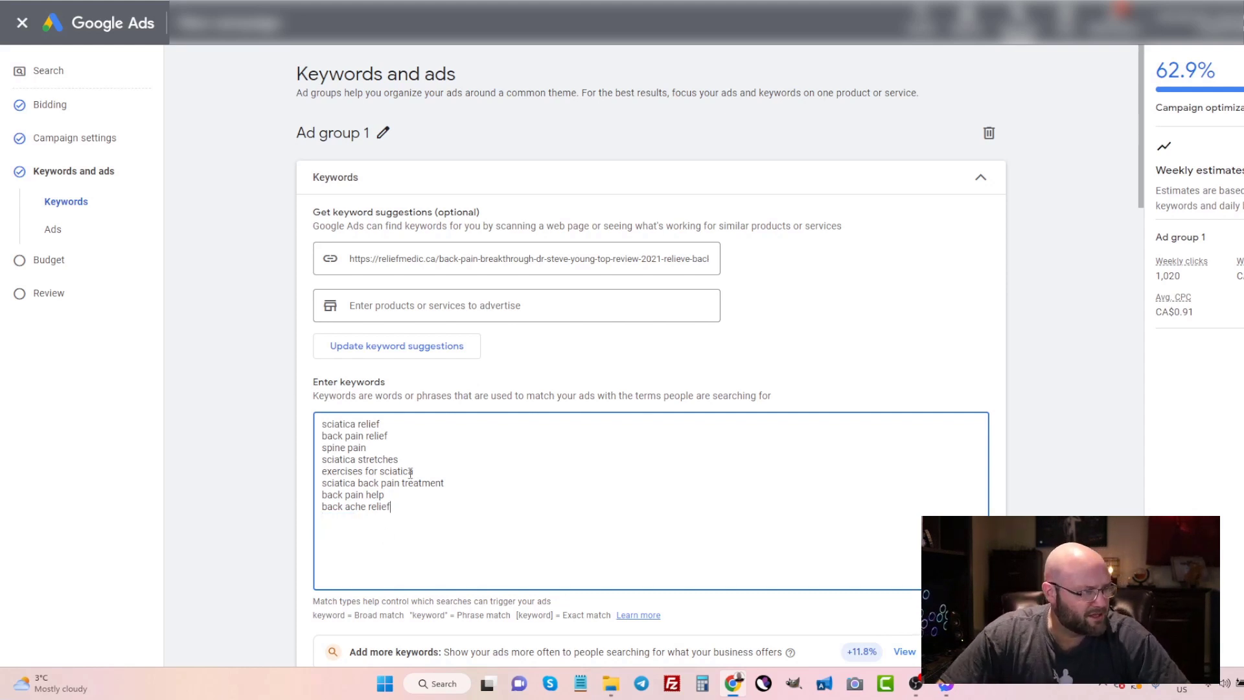
scroll(208, 462, down, 2)
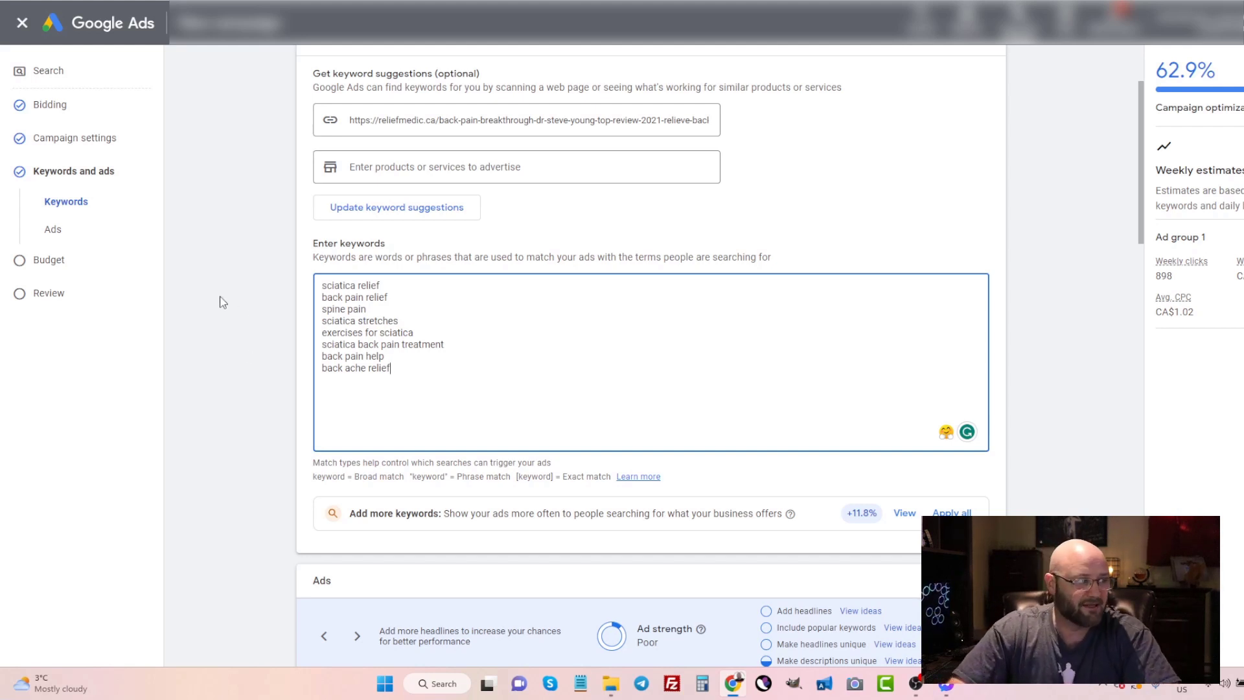
scroll(223, 298, down, 2)
scroll(224, 299, down, 1)
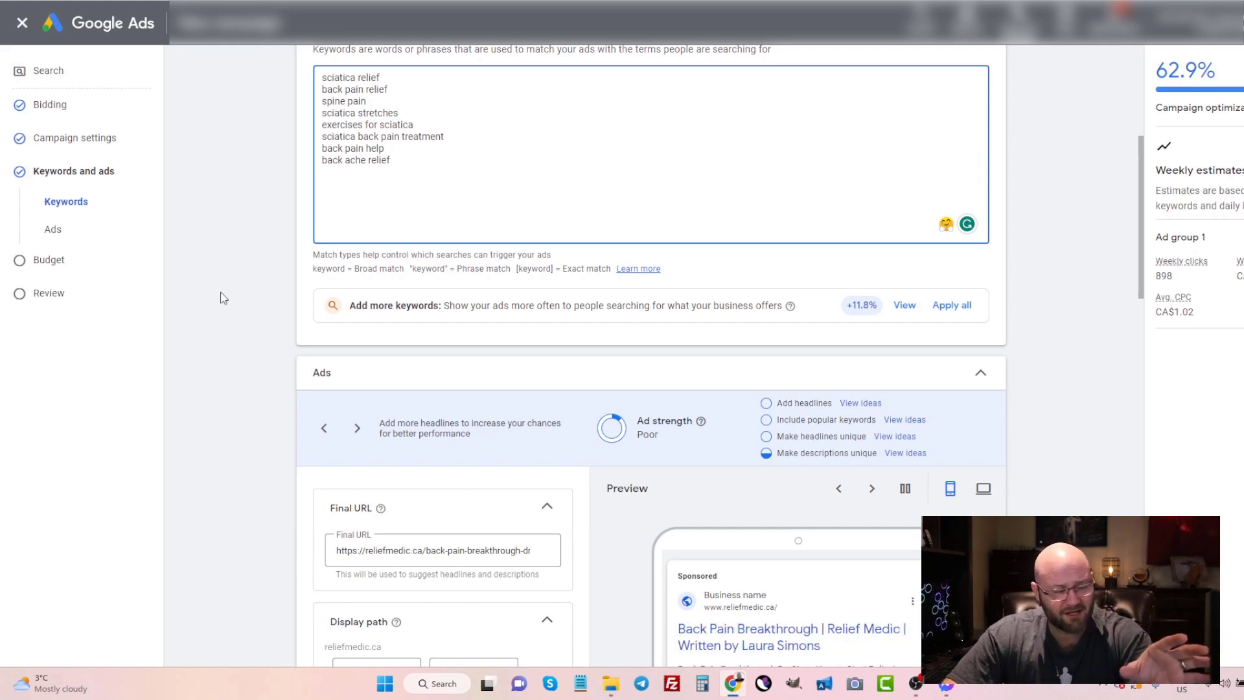
- Scroll to the ad's Descriptions and bring up ChatGPT's four suggested descriptions
scroll(208, 310, down, 3)
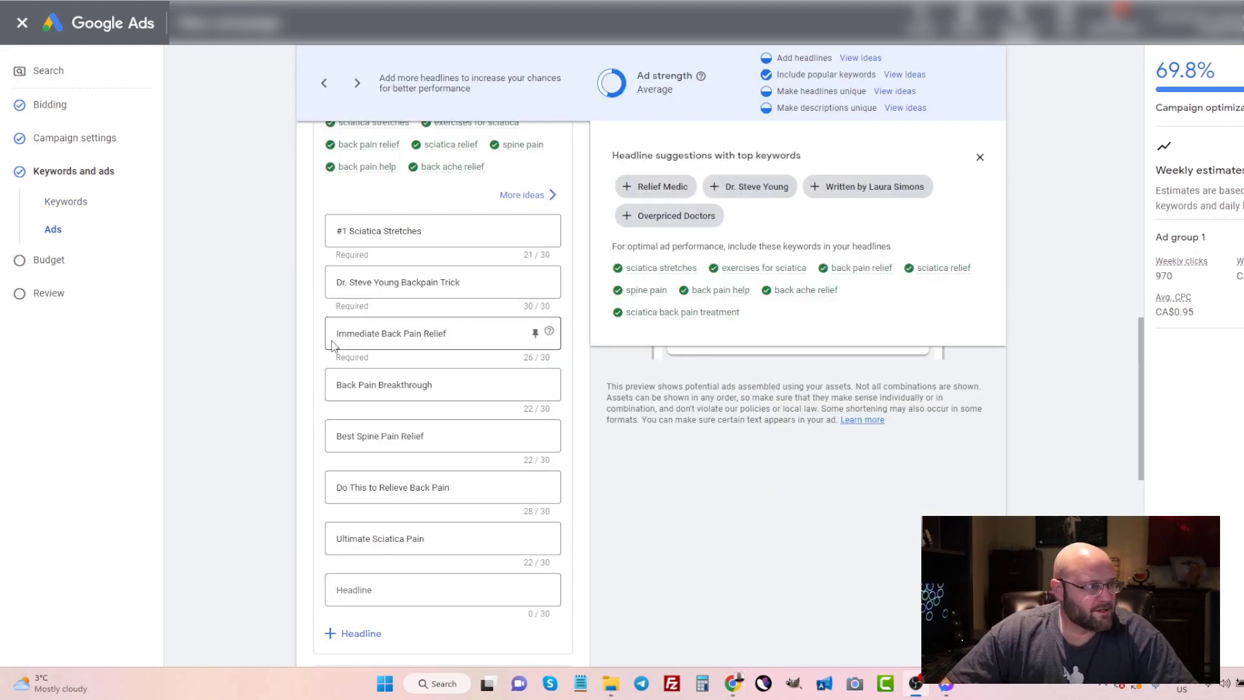
scroll(330, 347, down, 3)
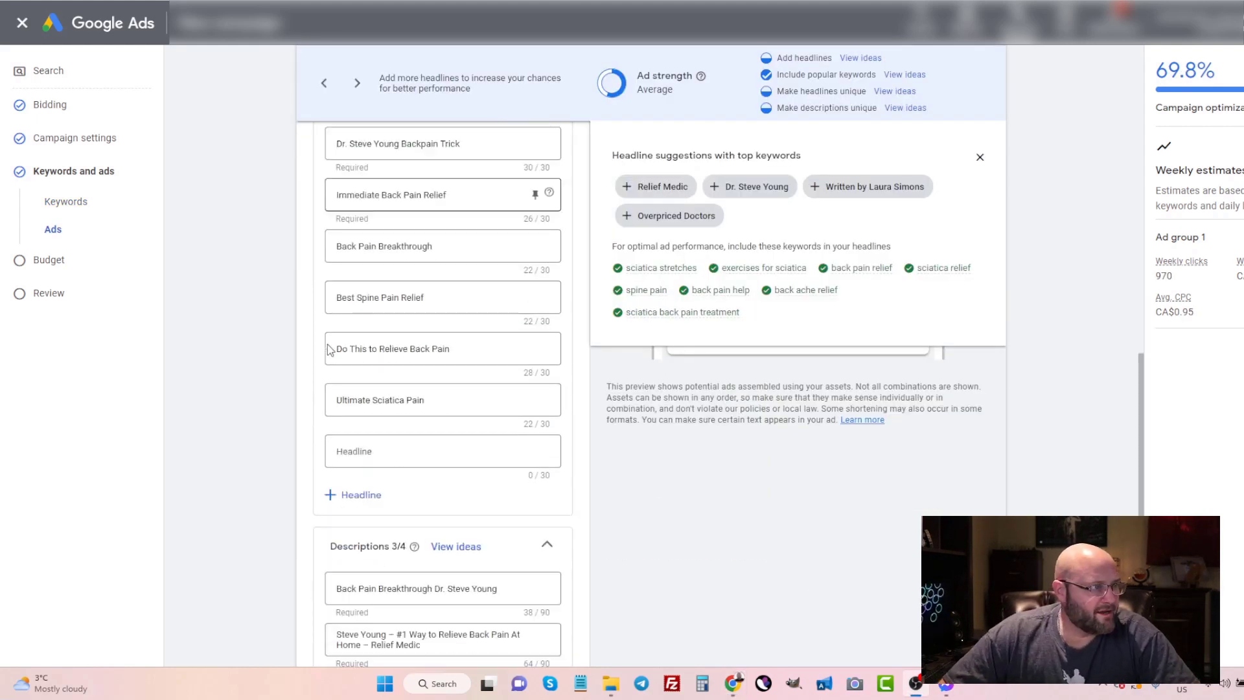
scroll(328, 344, down, 2)
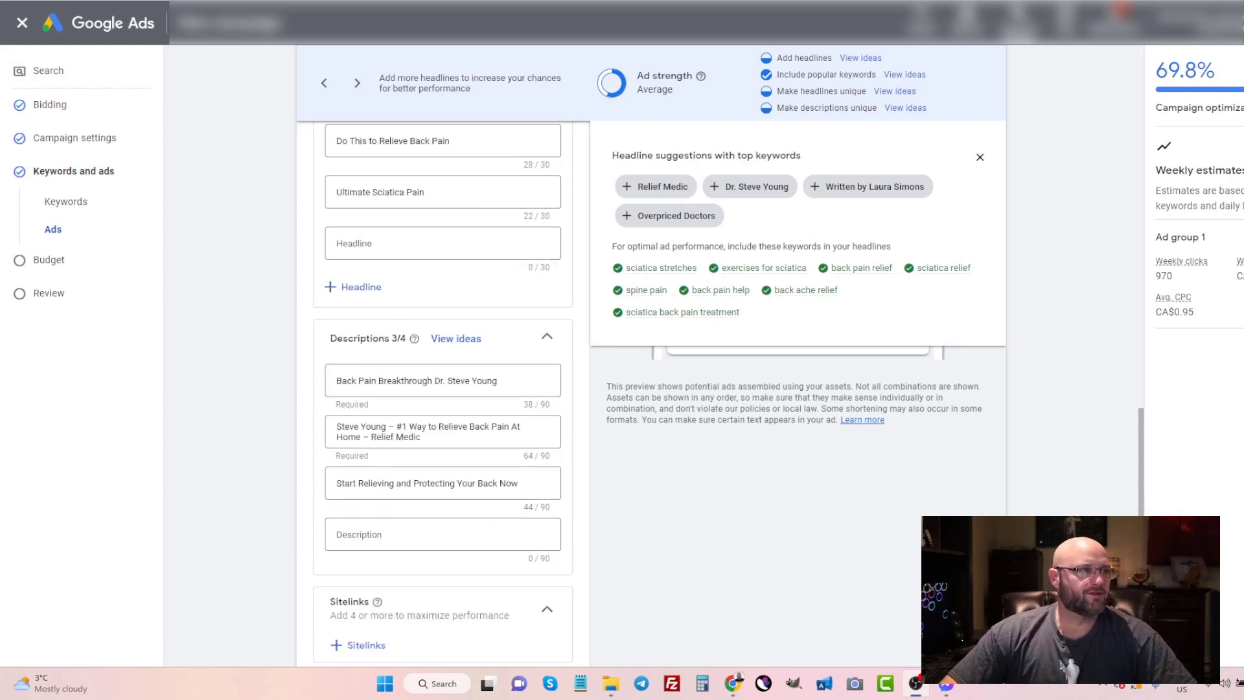
key(alt+Tab)
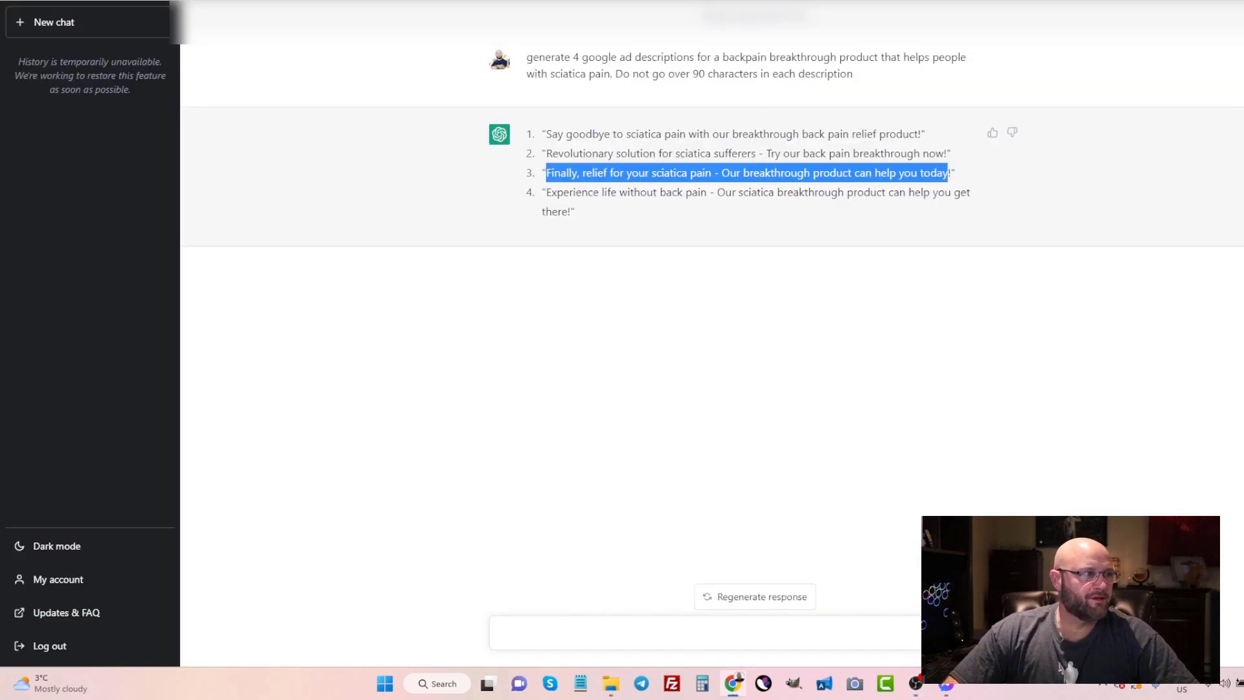
- Copy ChatGPT's first suggested description (90-character limit) and return to the Google Ads ad editor
click(548, 133)
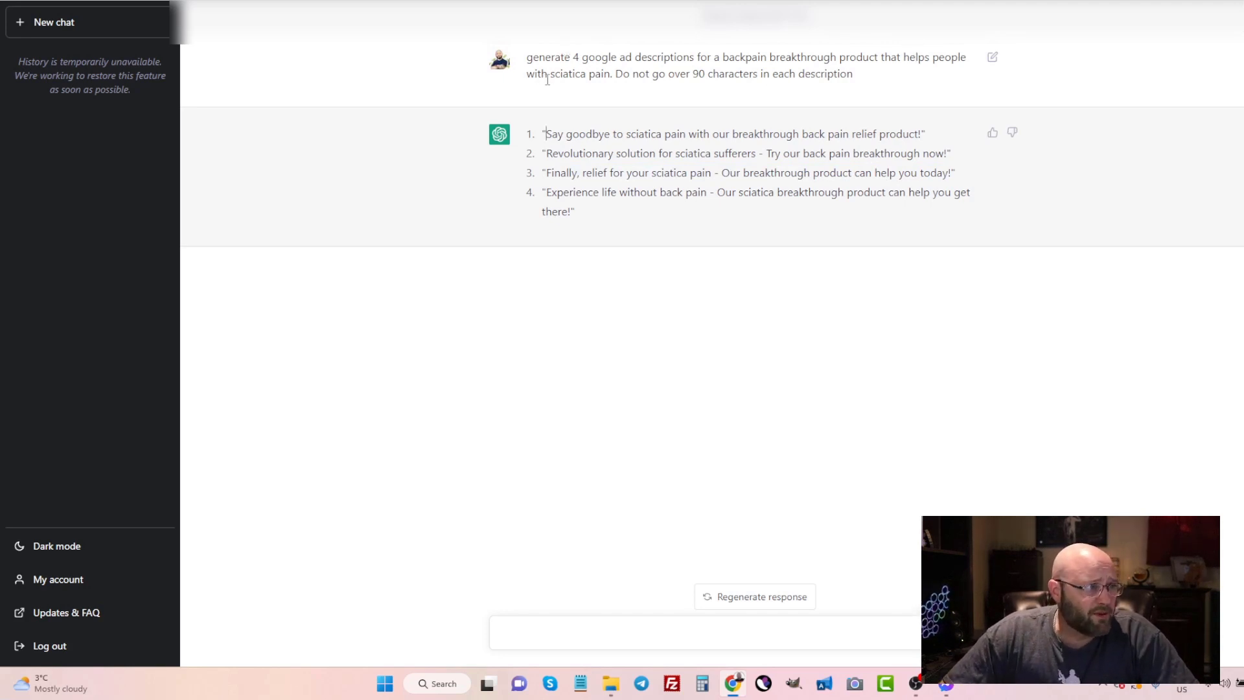
drag(680, 75, 837, 77)
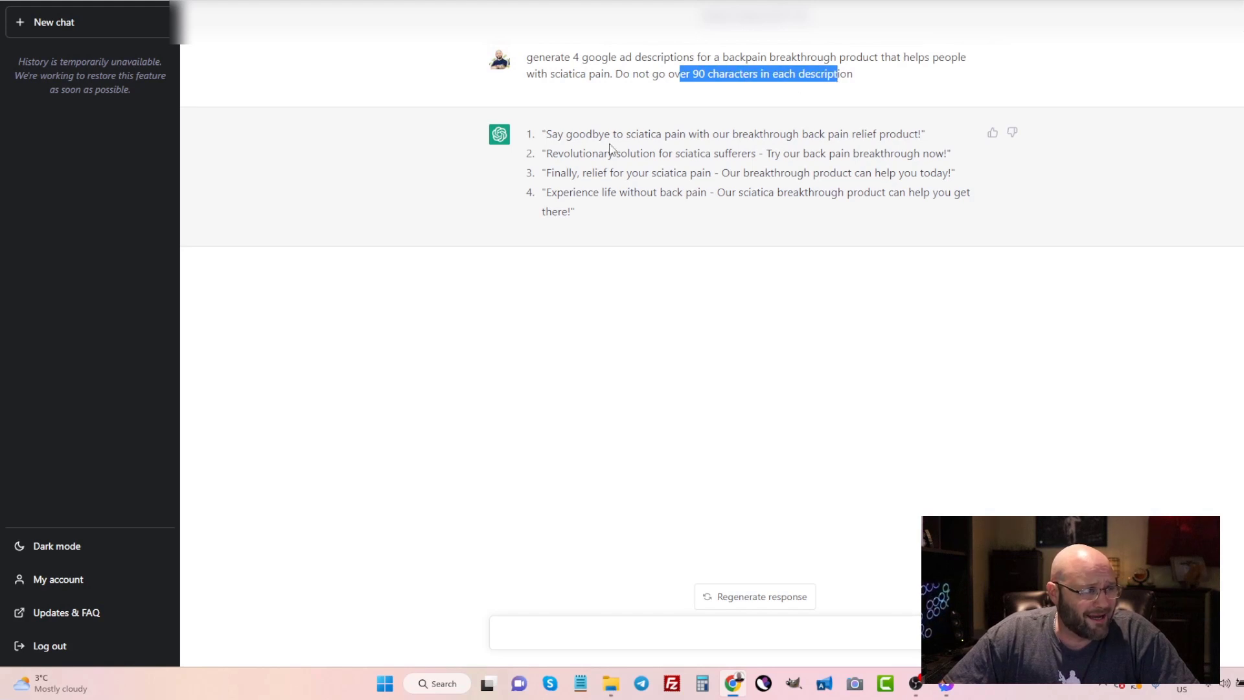
drag(545, 133, 922, 134)
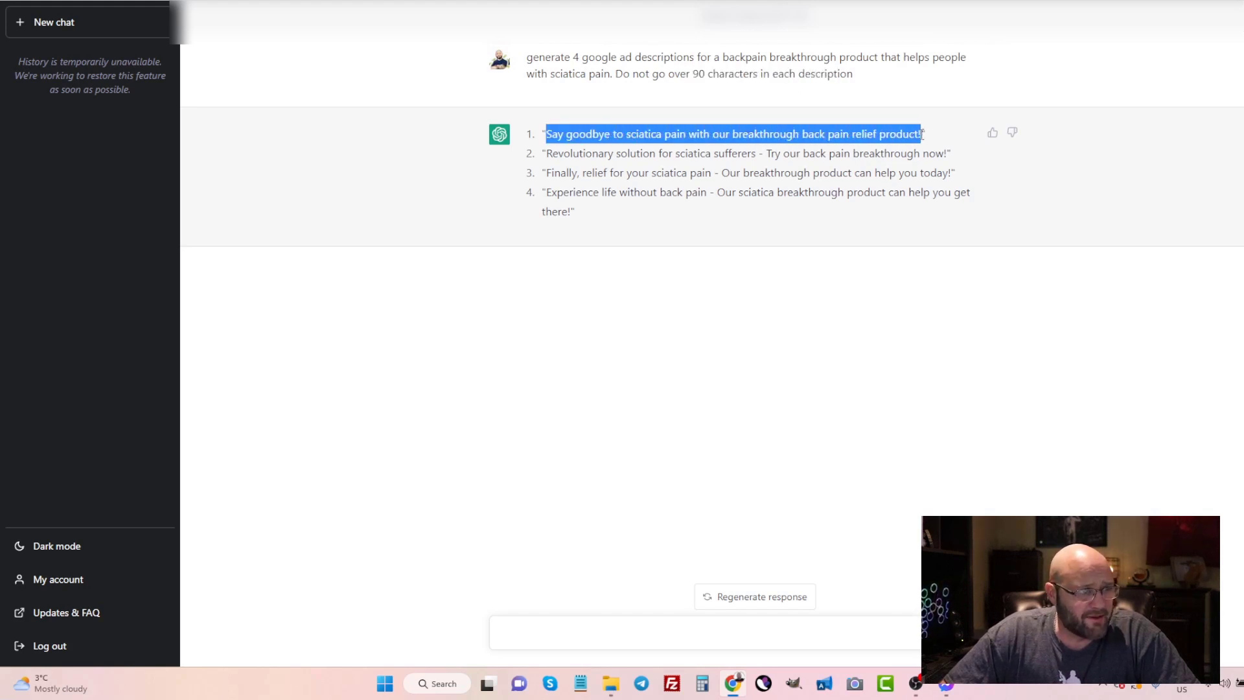
right_click(897, 134)
click(914, 148)
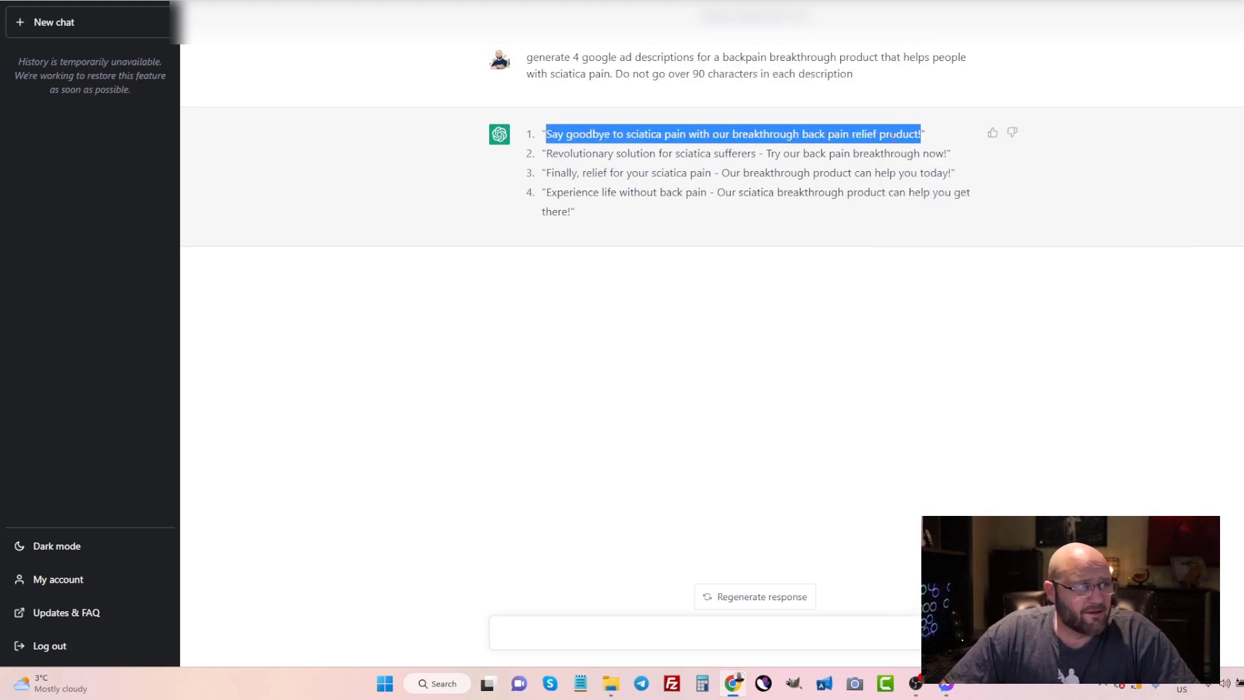
key(alt+Tab)
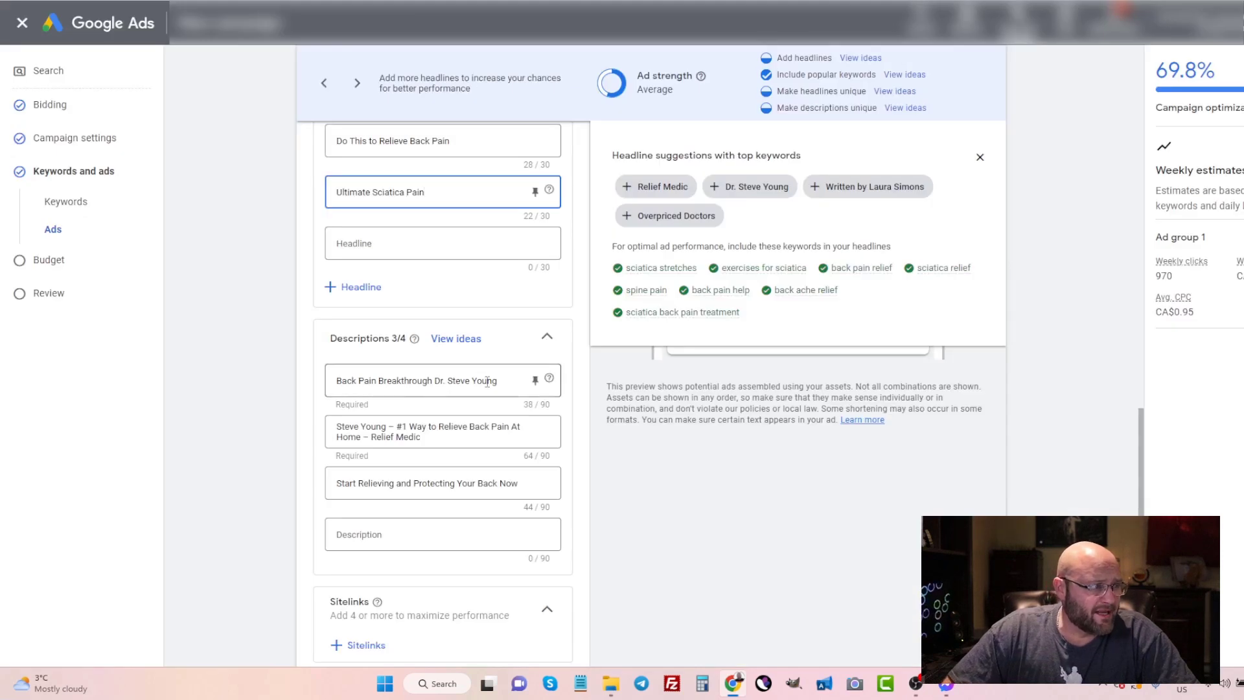
- Replace Description 1 with the ChatGPT sciatica sentence, changing 'our' to 'this'
drag(506, 382, 327, 374)
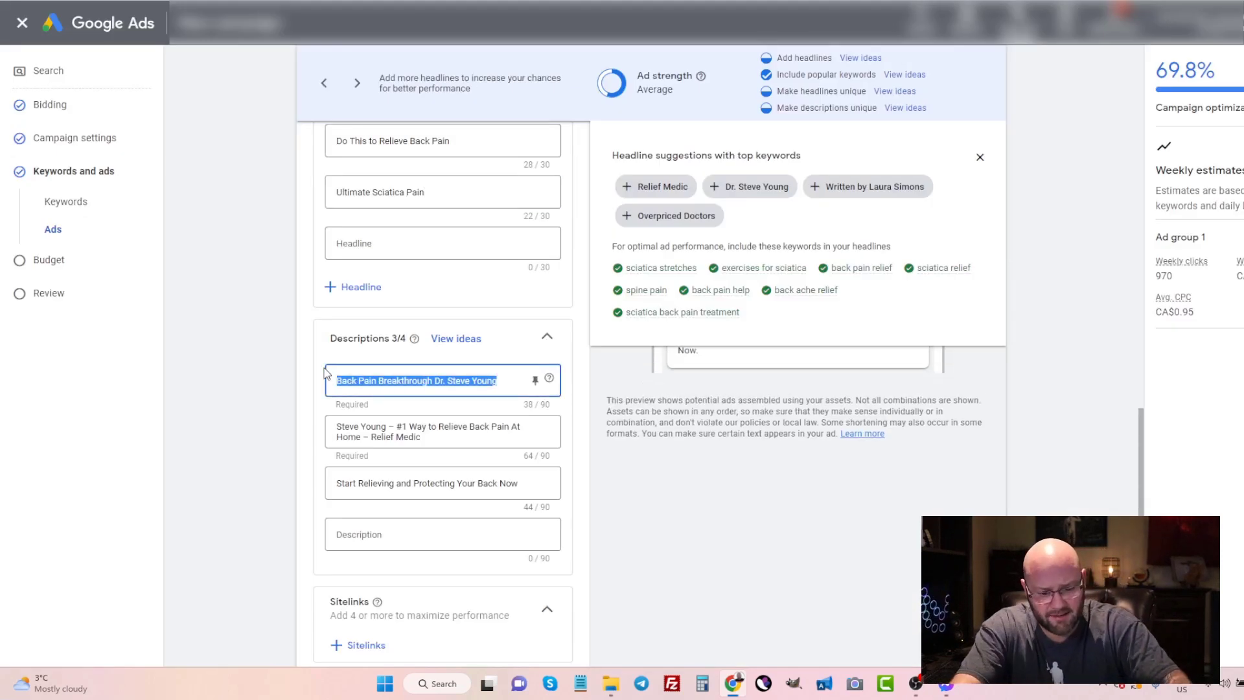
key(ctrl+v)
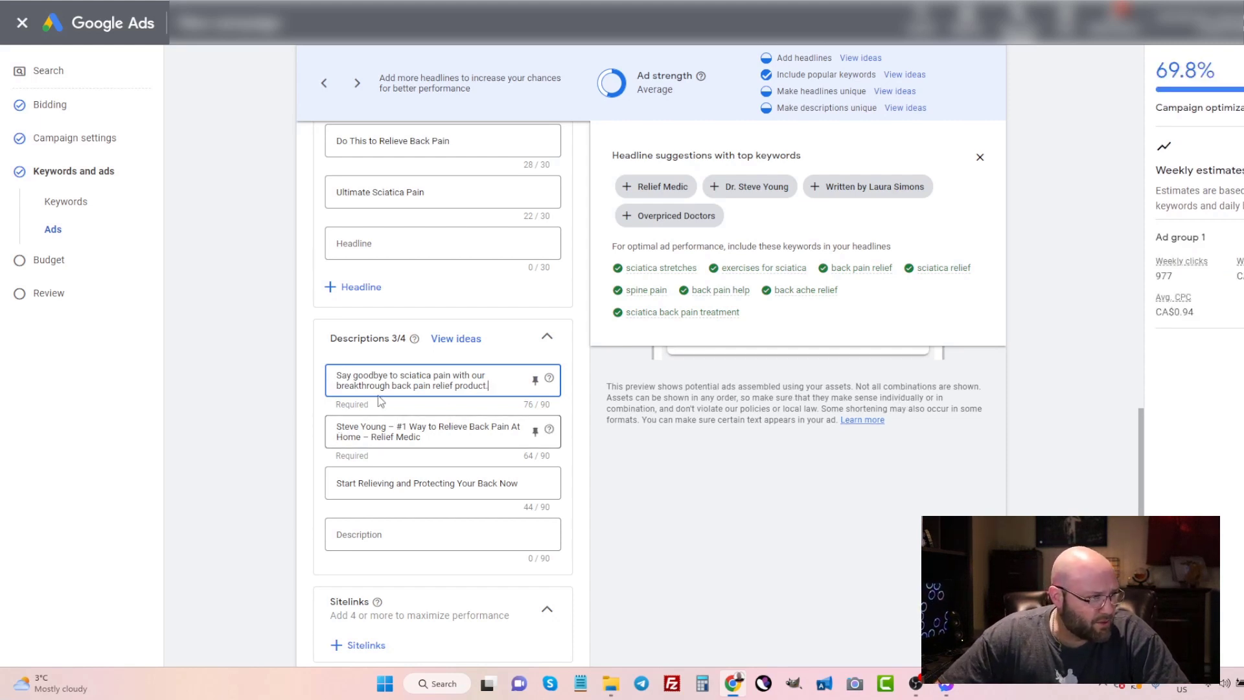
double_click(487, 376)
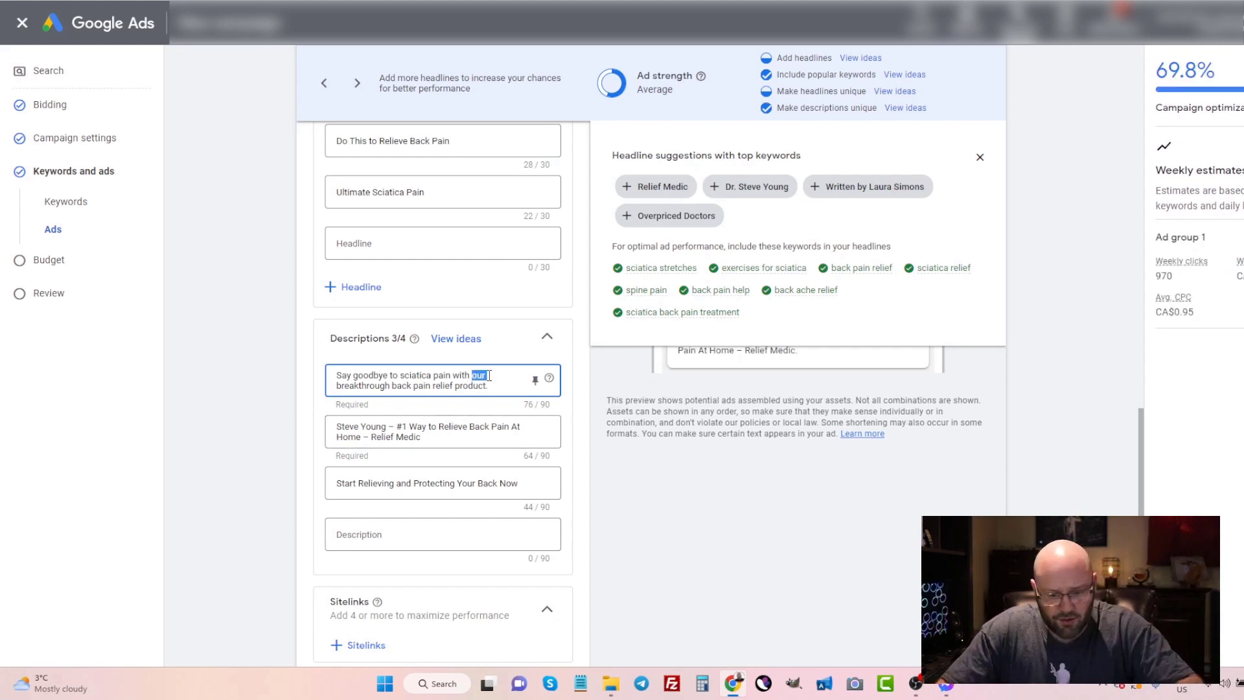
text(this)
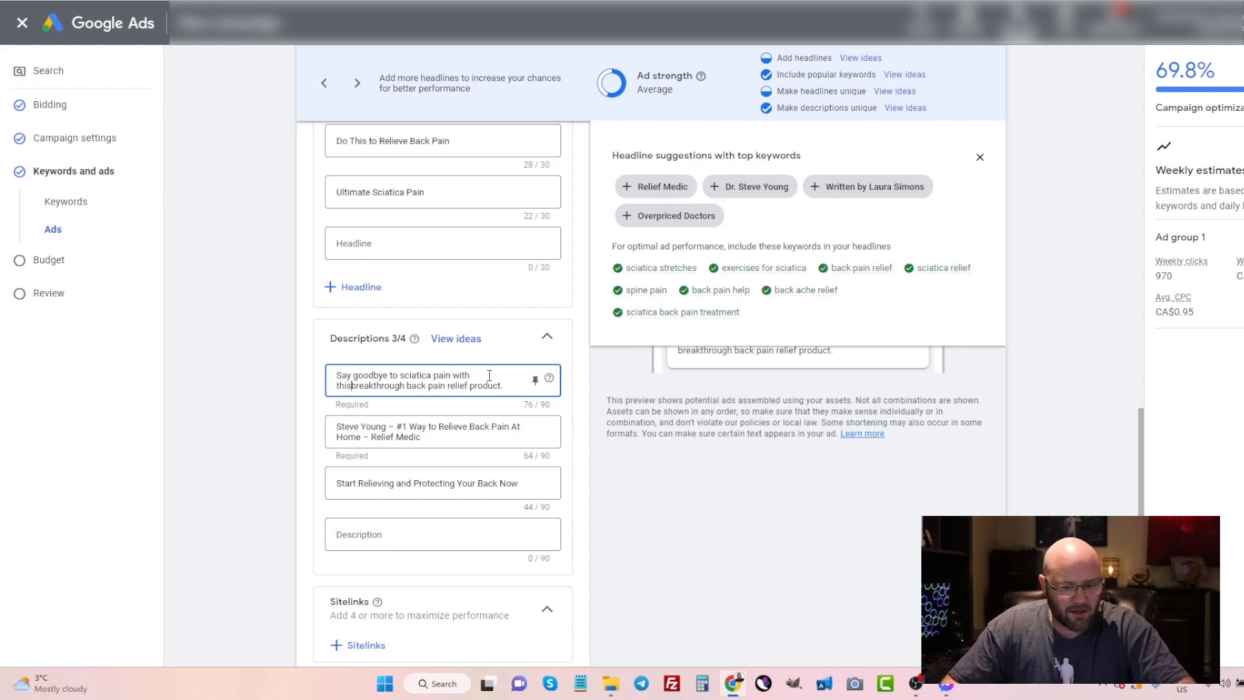
- Replace Description 2 with ChatGPT's third suggested description
click(428, 439)
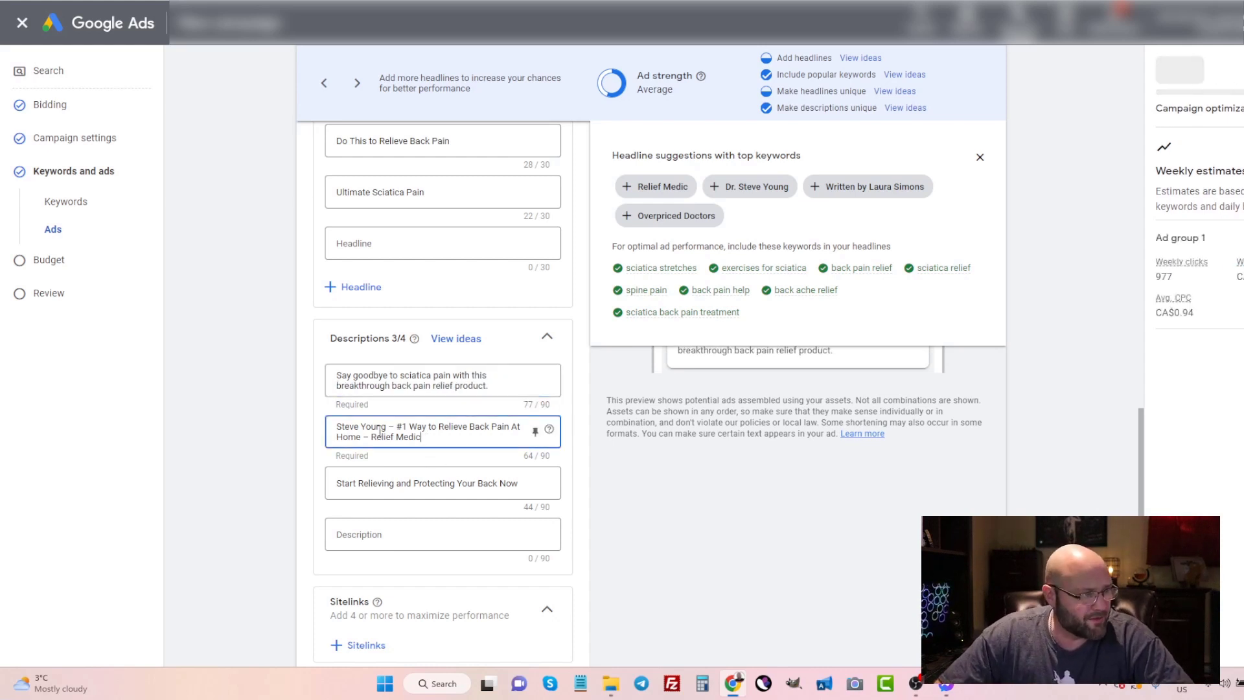
key(ctrl+a)
key(ctrl+Tab)
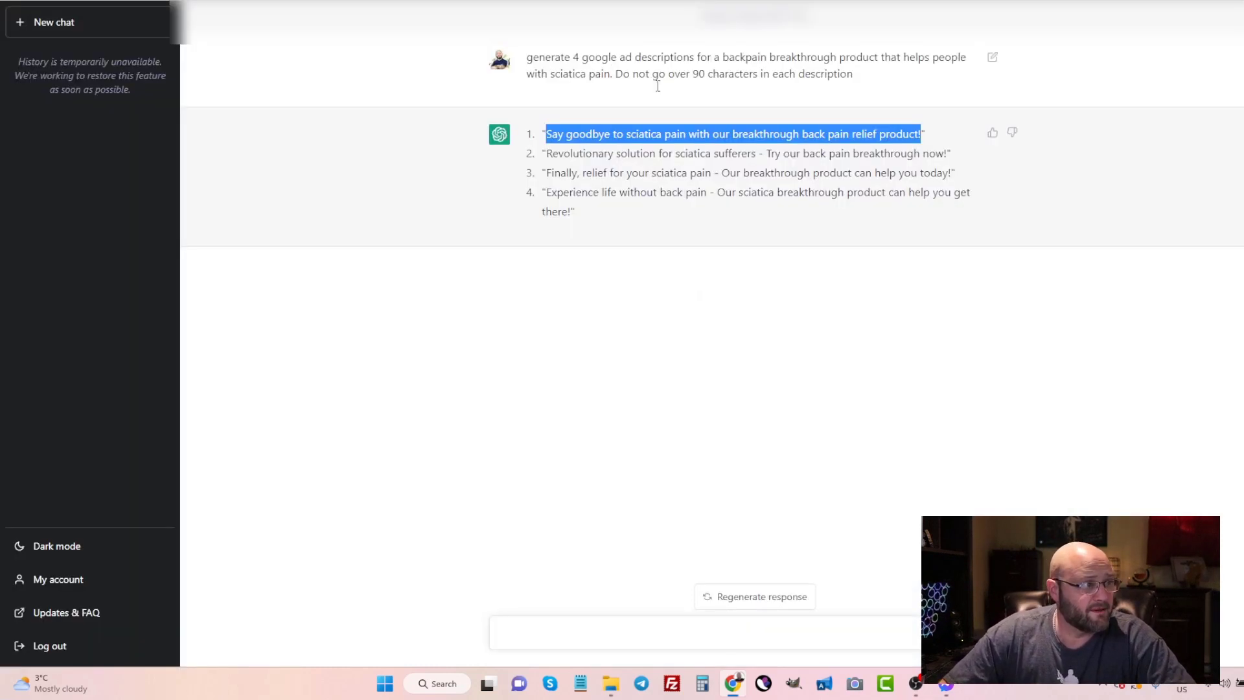
drag(545, 173, 956, 173)
key(ctrl+Tab)
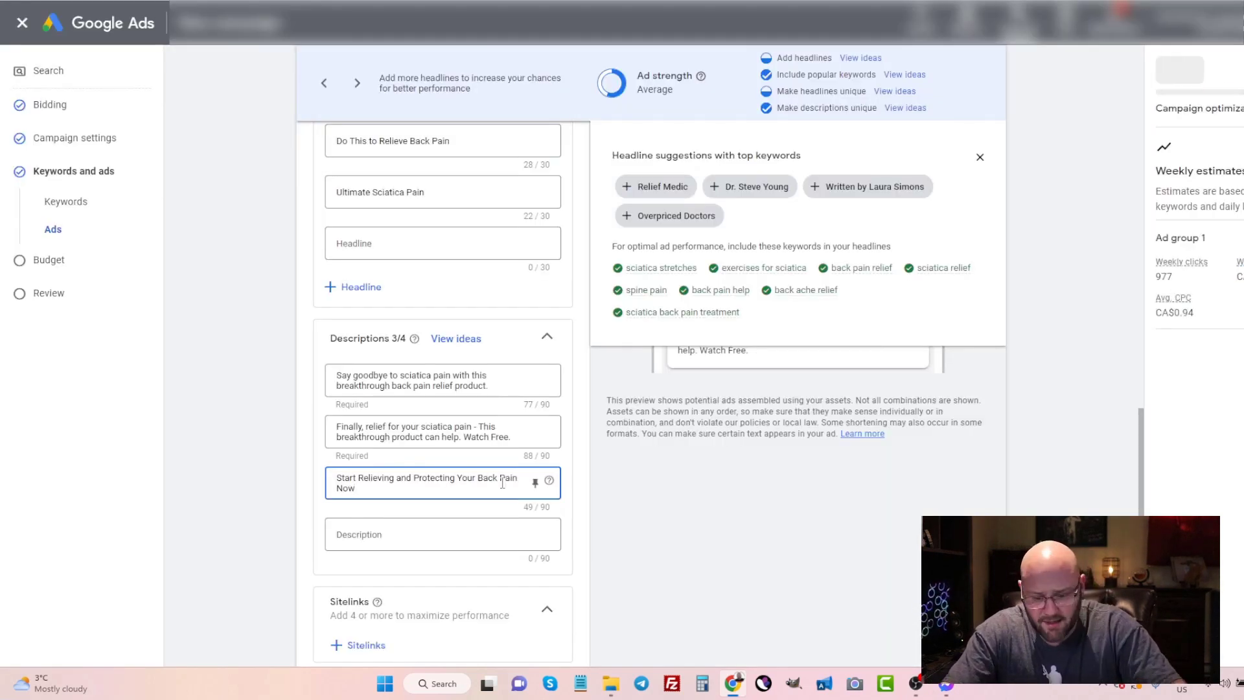
- Append '. Watch Free Video.' to Description 3
text(.)
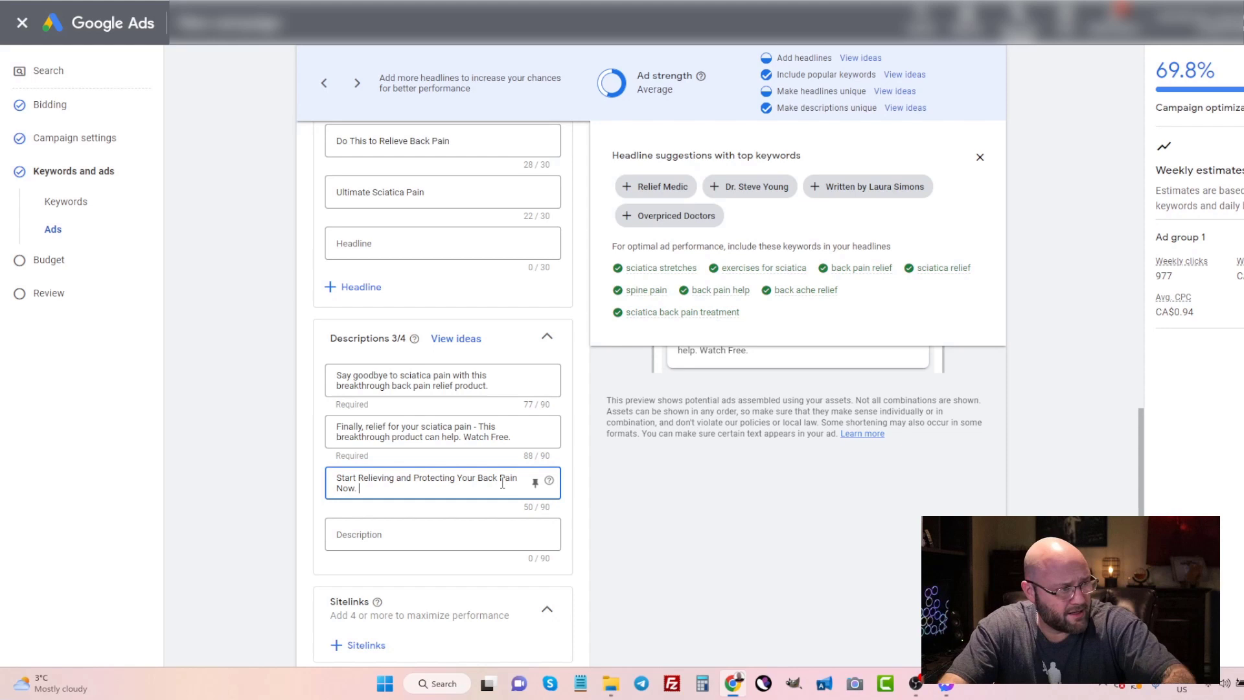
text( Watch)
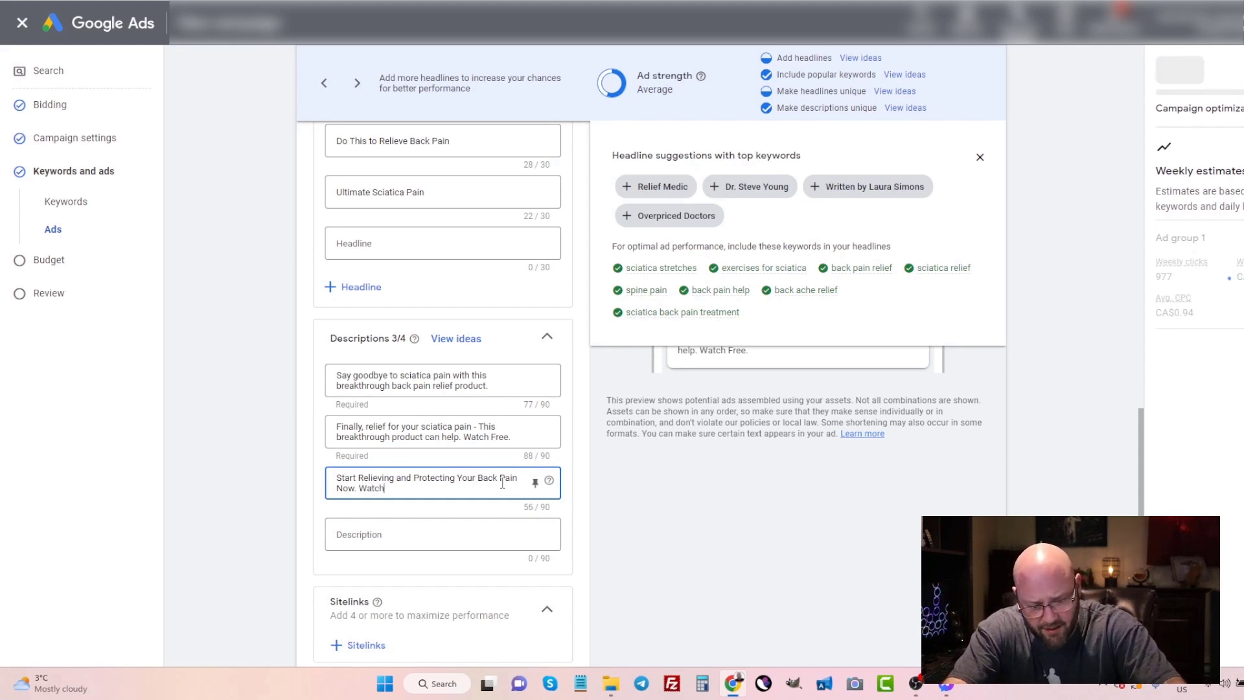
text( Free Video.)
scroll(408, 305, down, 2)
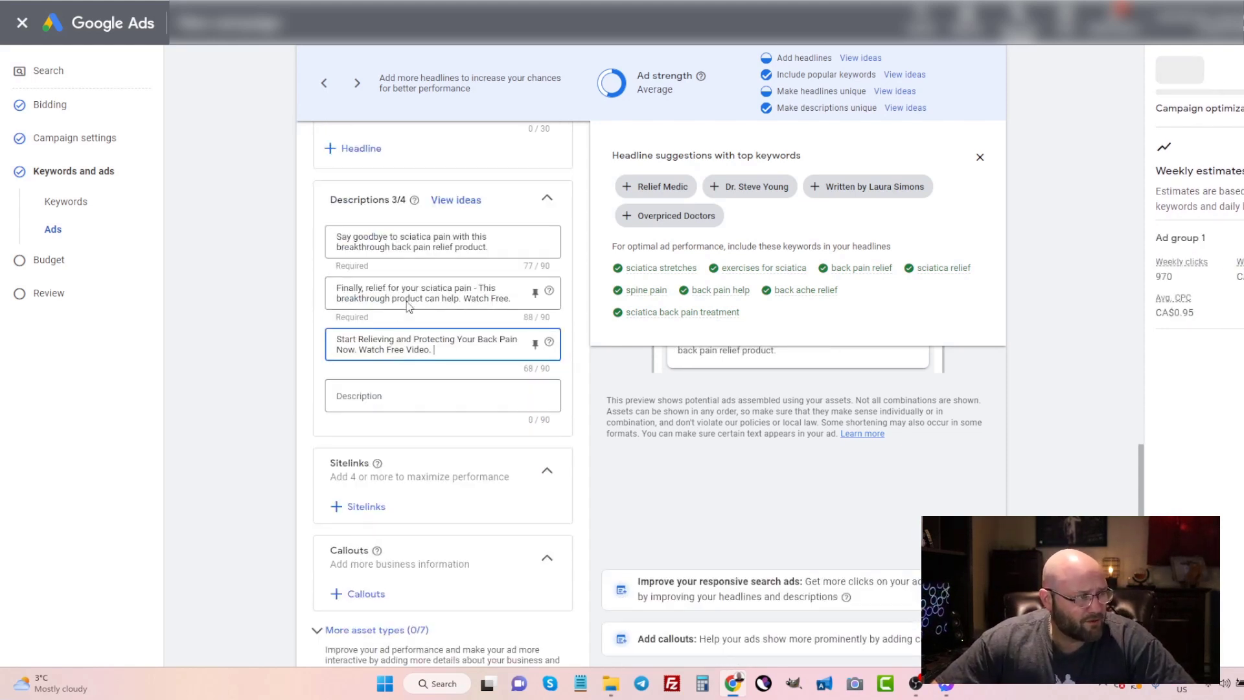
scroll(439, 261, down, 2)
scroll(441, 266, up, 2)
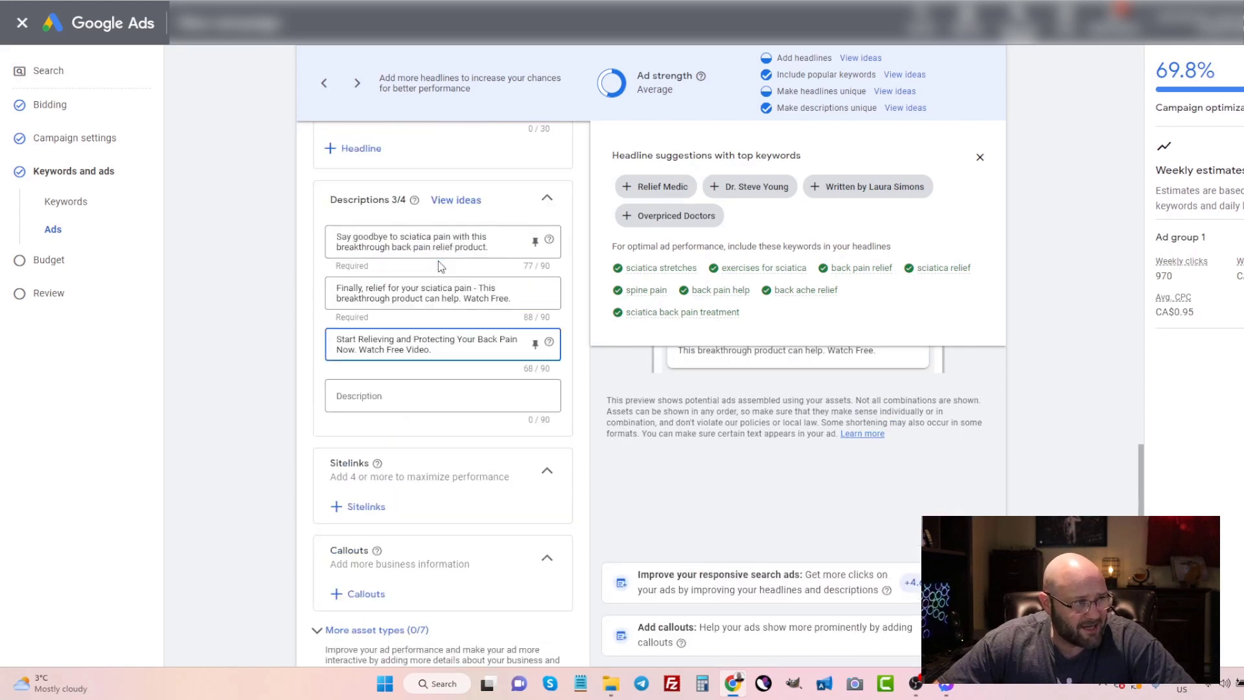
scroll(440, 266, up, 1)
scroll(406, 266, down, 1)
scroll(395, 278, up, 3)
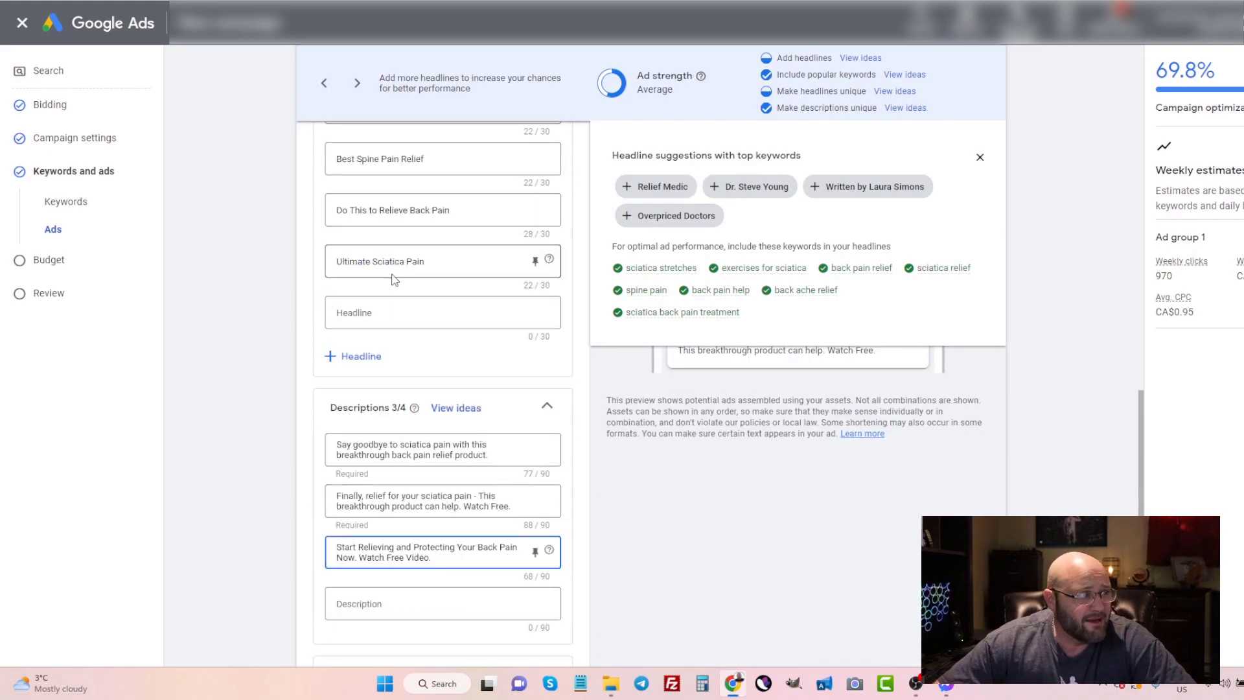
scroll(373, 300, down, 5)
scroll(368, 305, up, 3)
click(247, 381)
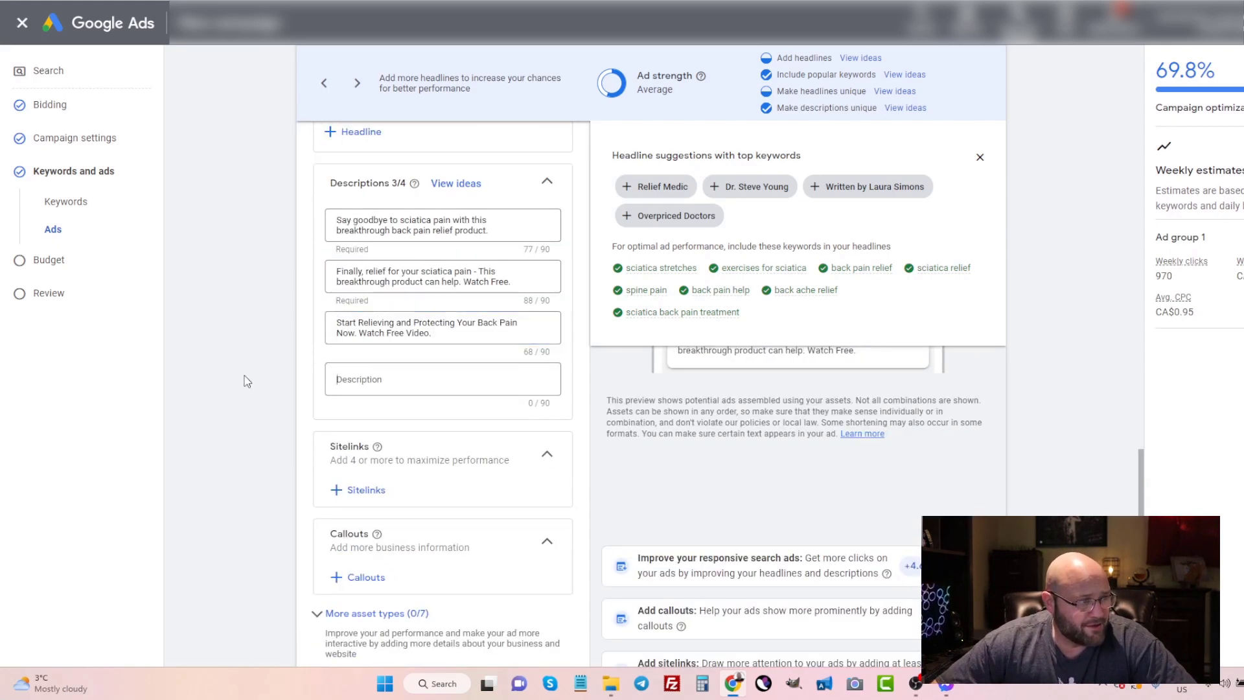
scroll(244, 381, down, 2)
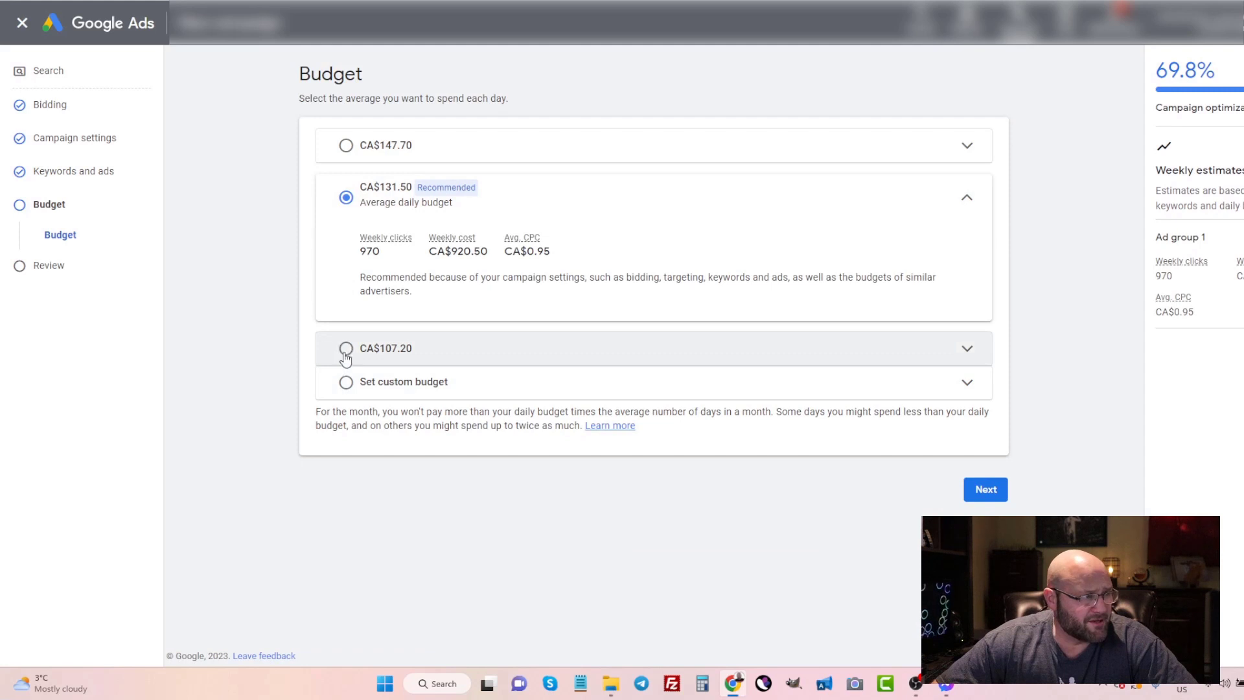
- Replace the recommended CA$131.50 with a custom CA$30 average daily budget
click(346, 382)
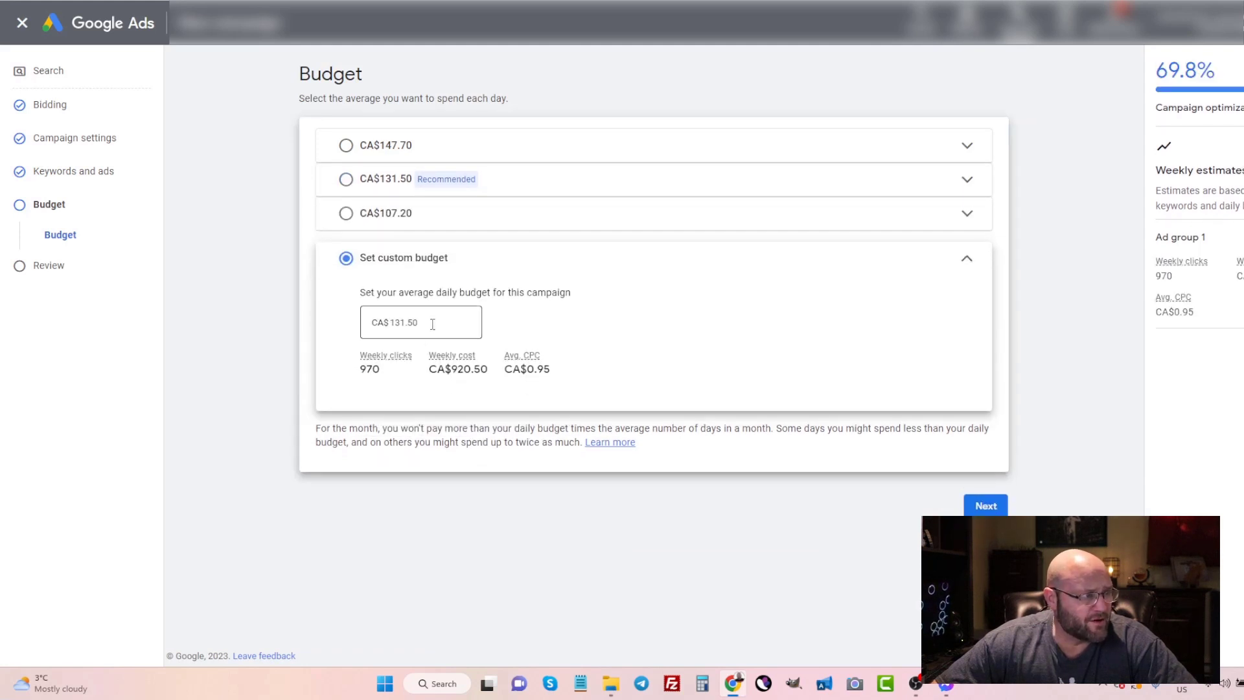
drag(431, 323, 387, 326)
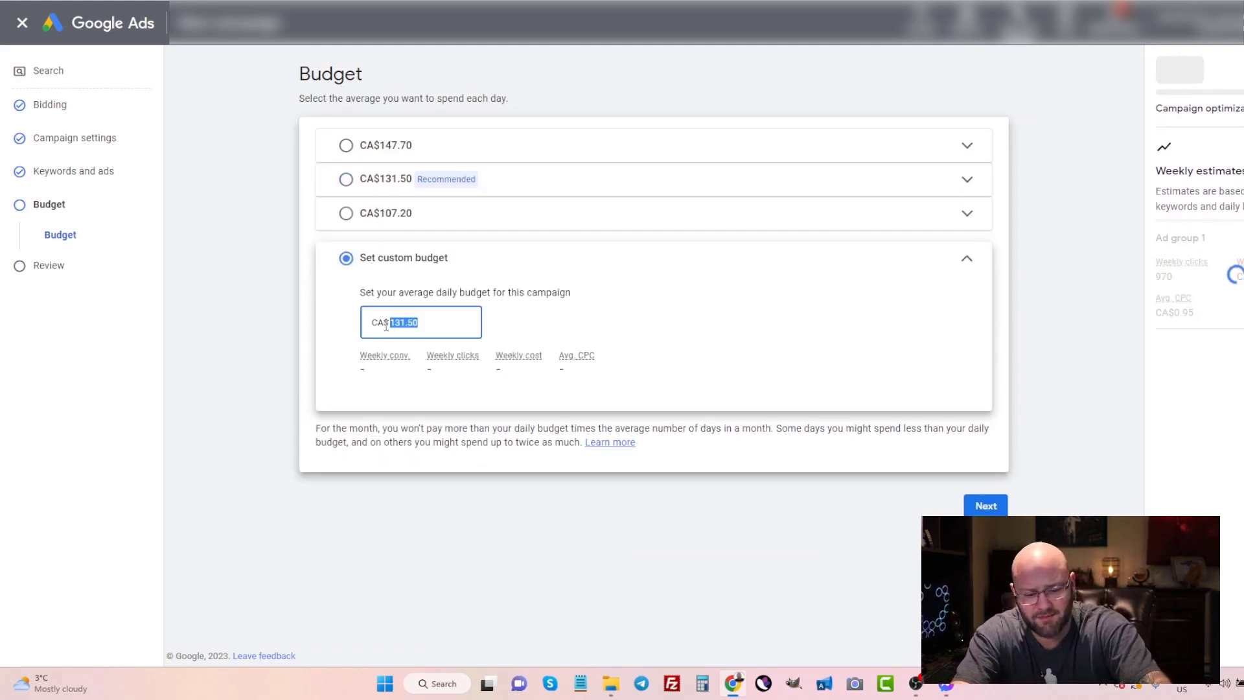
text(30)
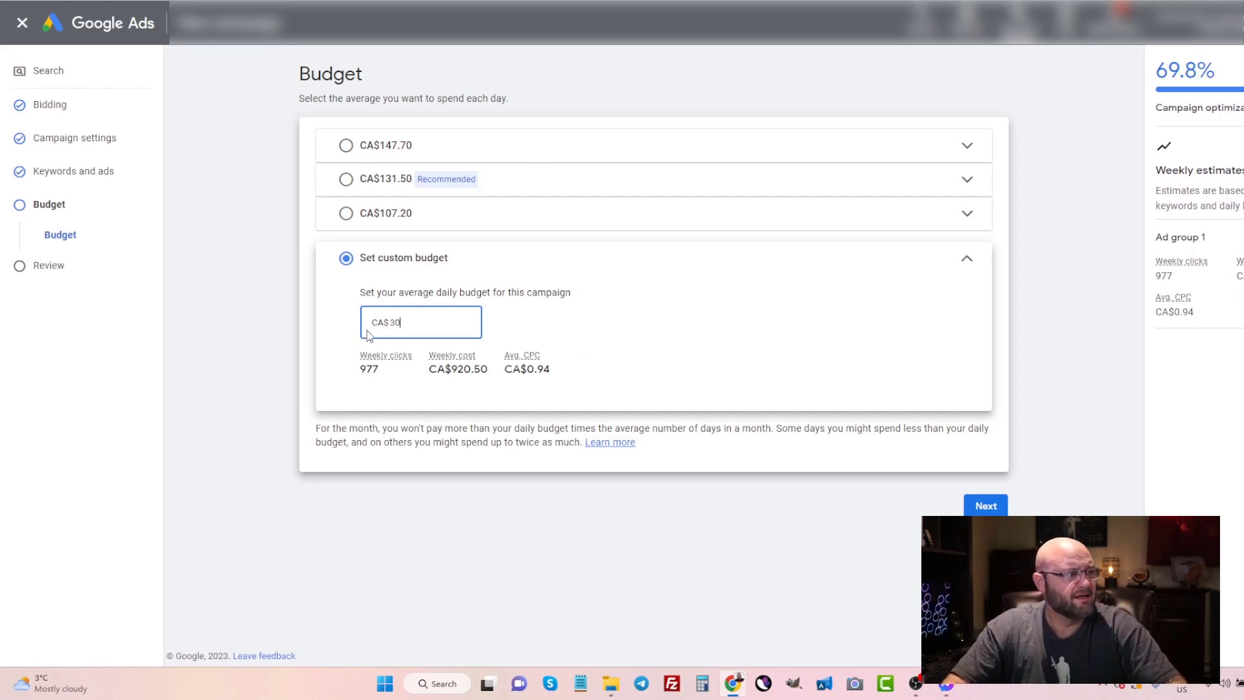
click(289, 328)
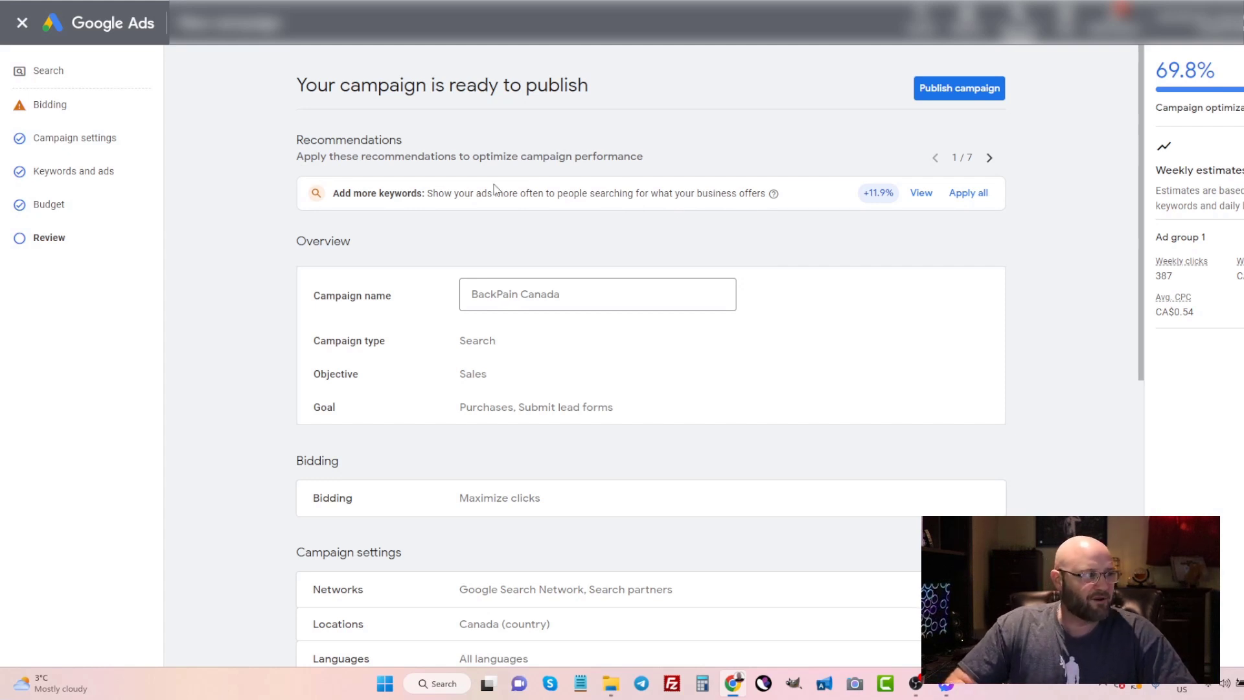
scroll(655, 220, down, 5)
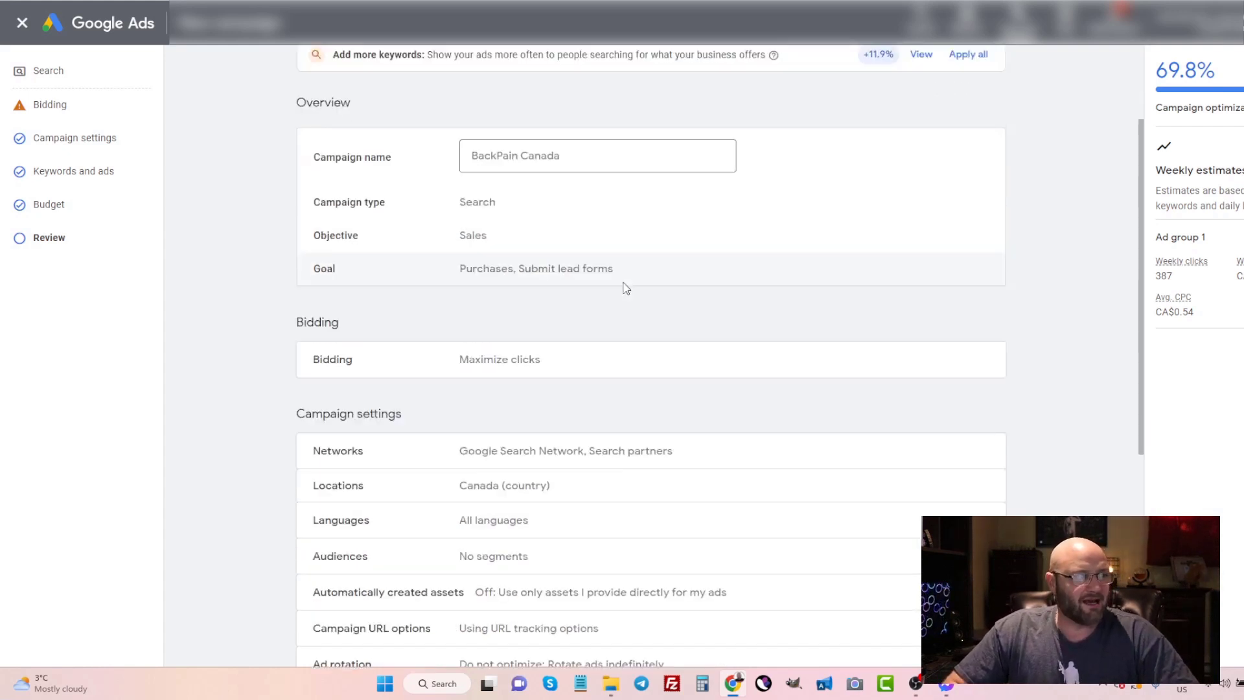
scroll(617, 283, down, 5)
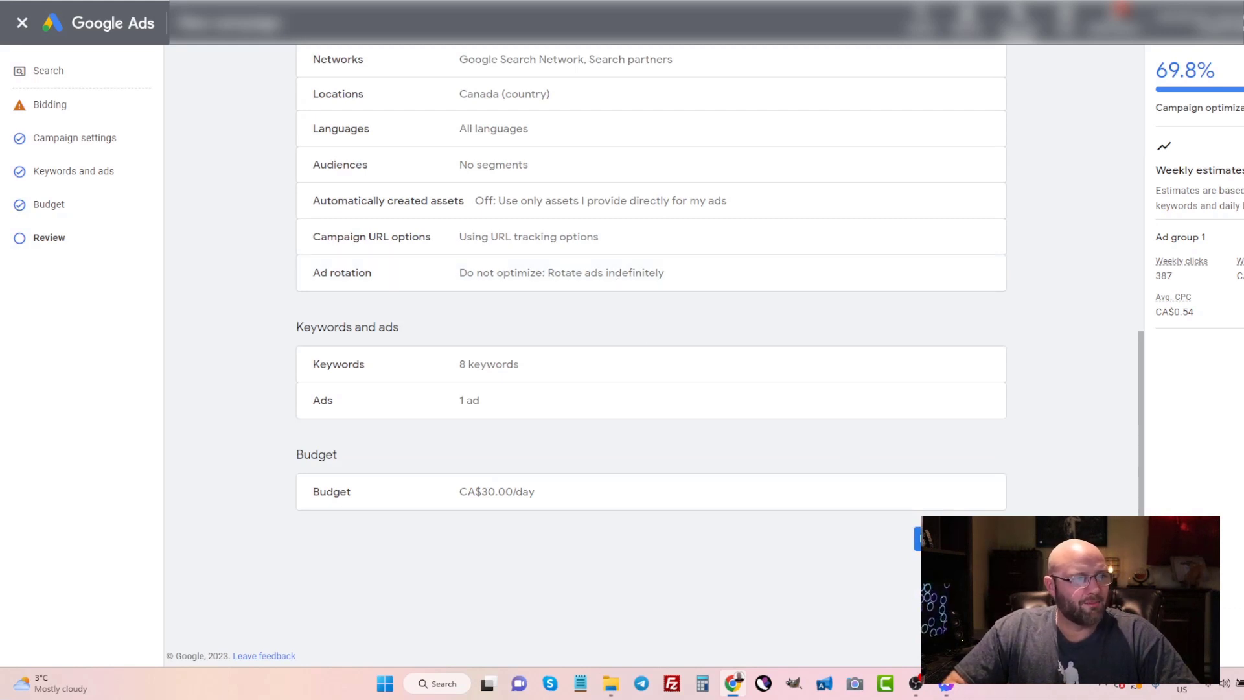
- Publish the BackPain Canada campaign from the review page
click(934, 539)
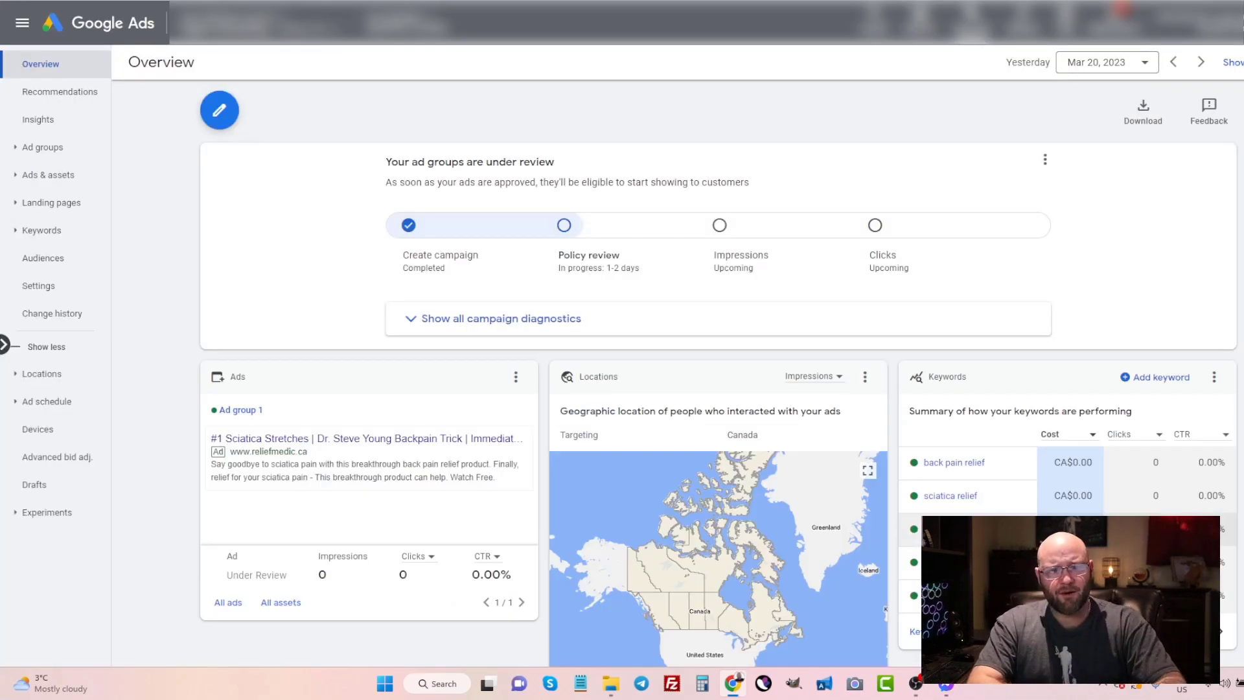